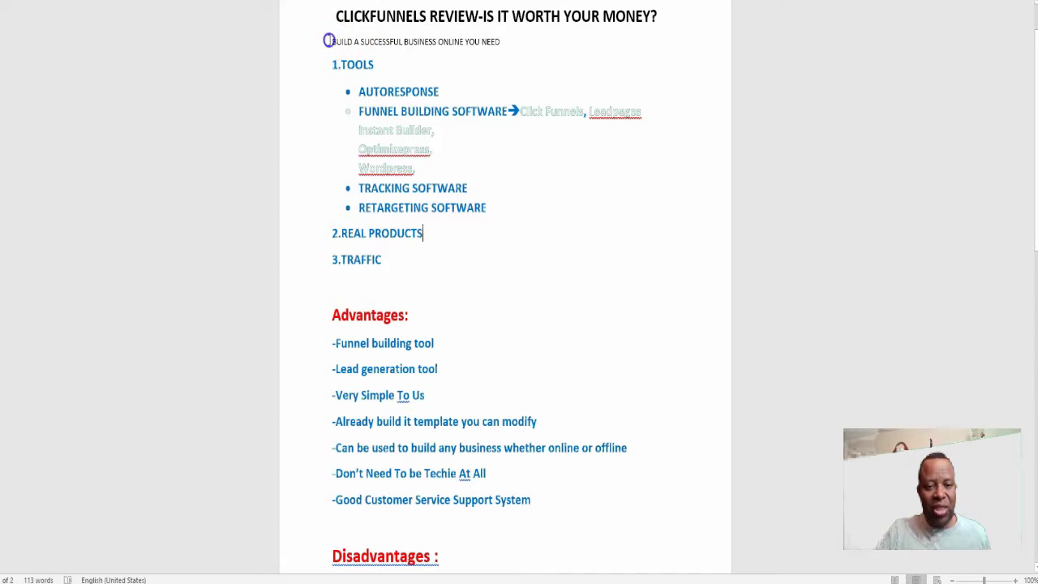
Highlight the opening line and the Tools, Real Products and Traffic headings in turn to review what an online business needs
drag(329, 40, 520, 43)
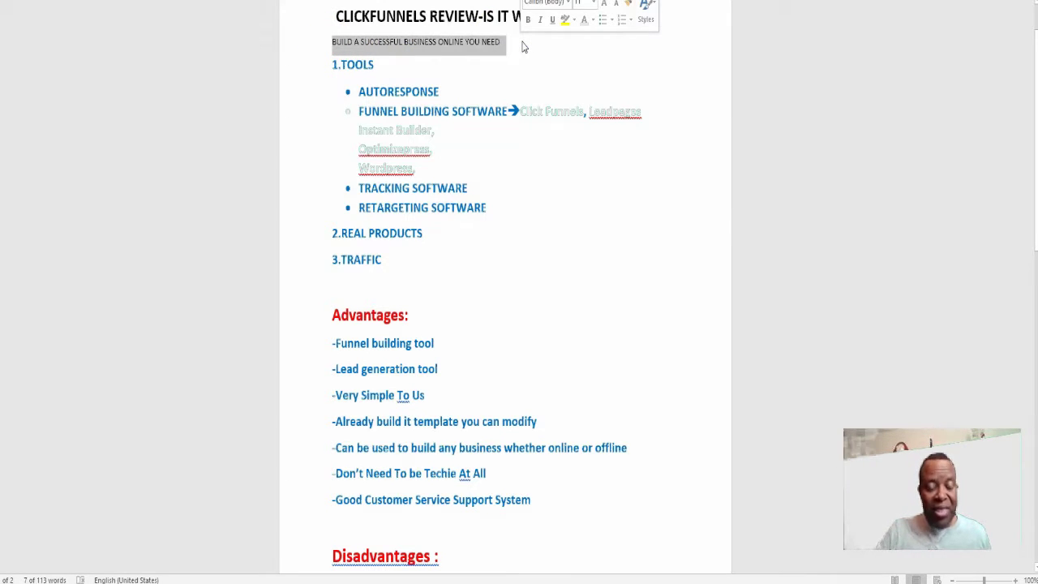
click(342, 64)
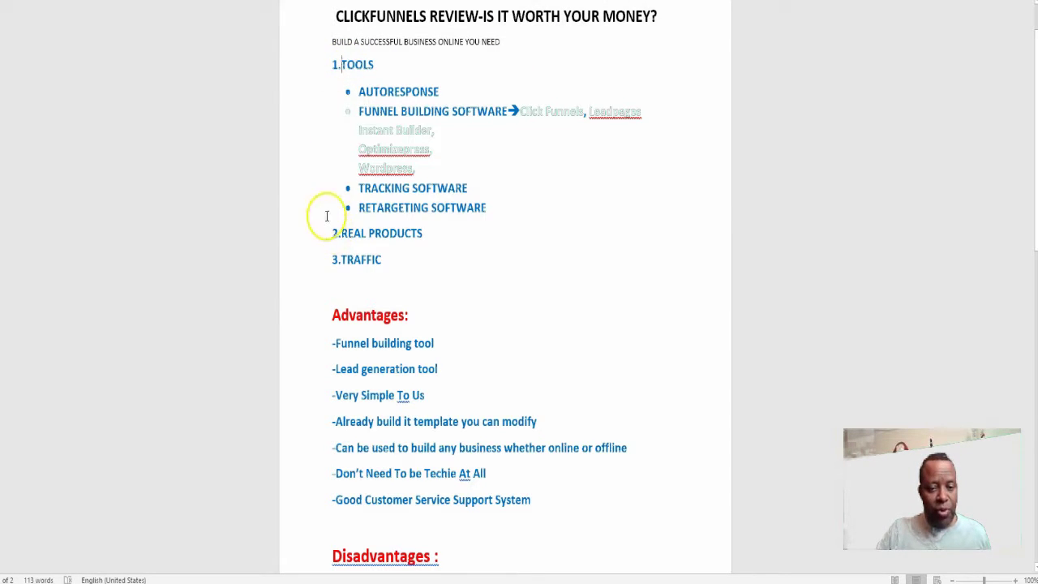
drag(332, 65, 389, 70)
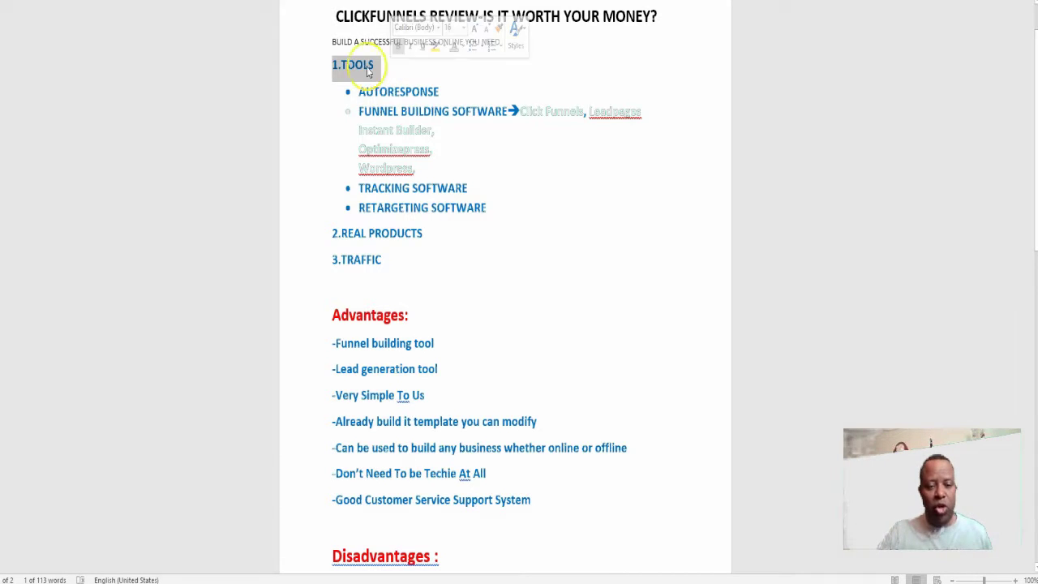
drag(330, 232, 422, 232)
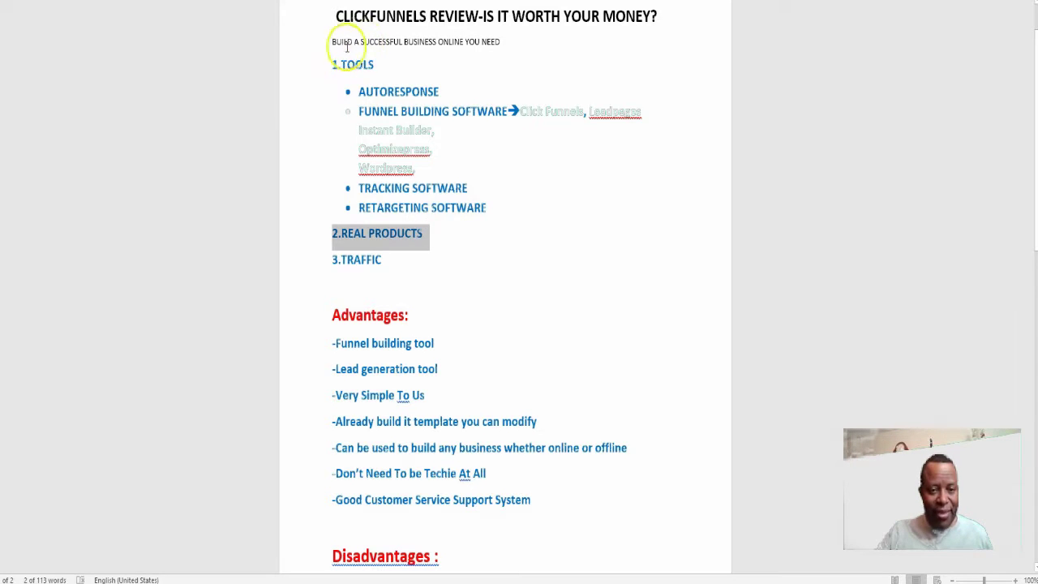
drag(331, 65, 403, 72)
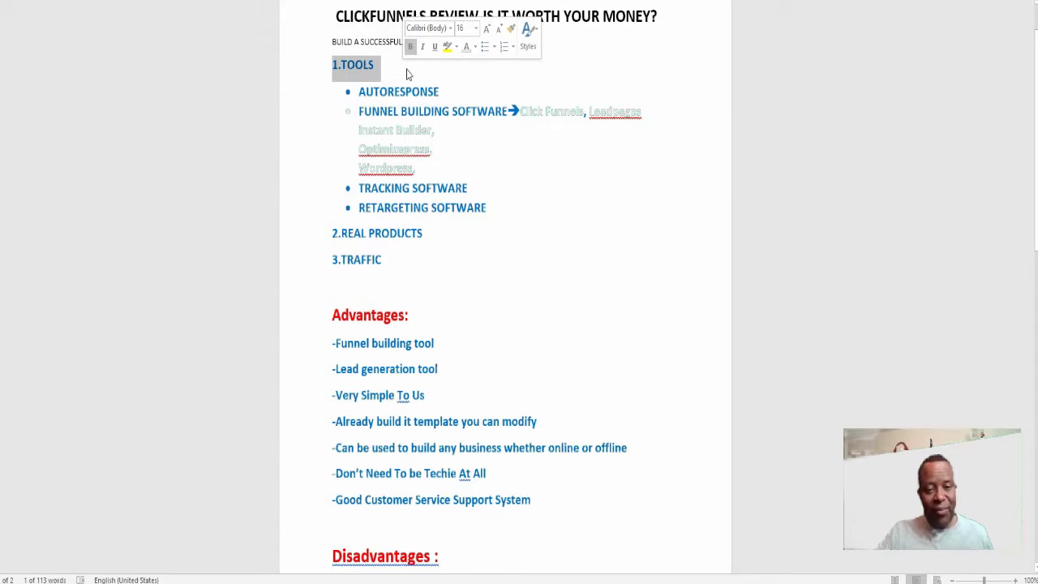
drag(331, 259, 388, 256)
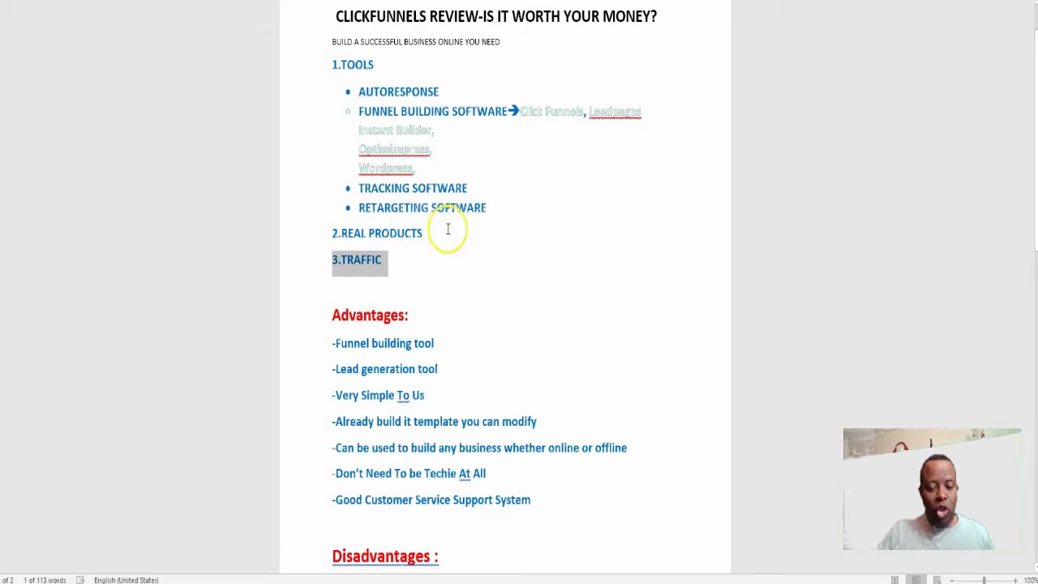
drag(423, 232, 319, 234)
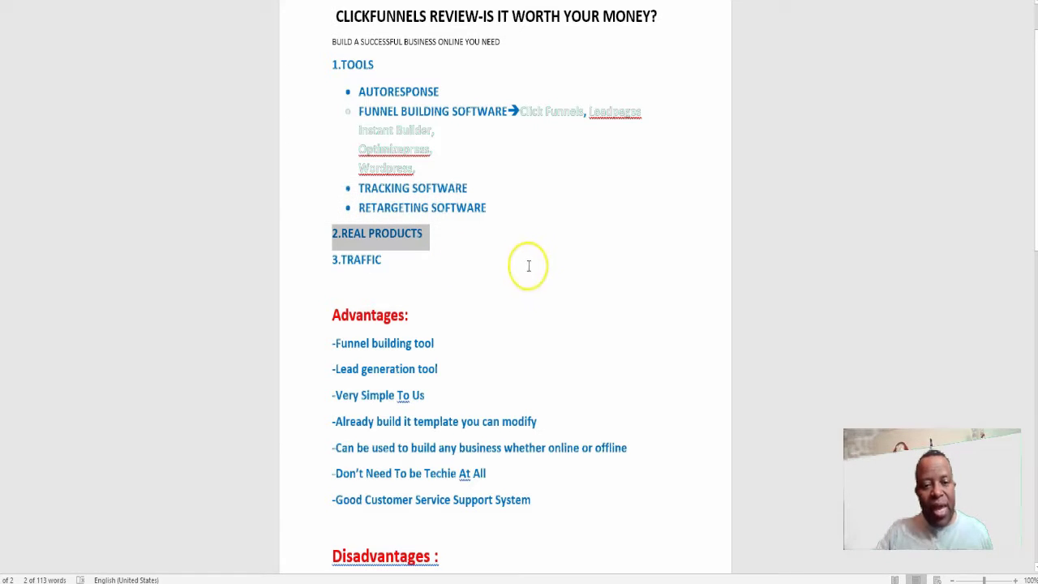
click(377, 64)
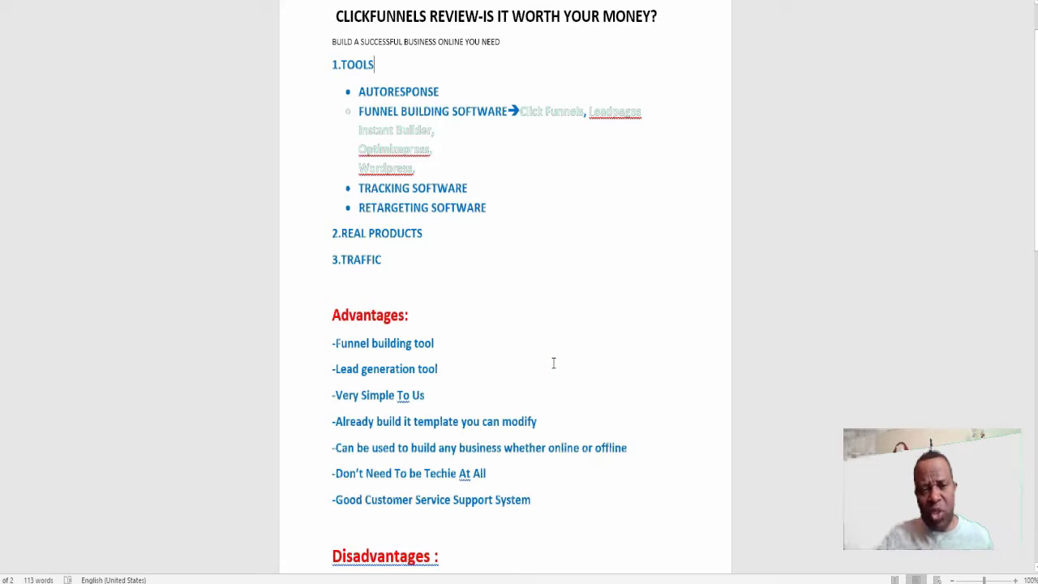
Review the advantages, the disadvantages and the restaurant versus online business comparison, highlighting the restaurant heading and its total cost
scroll(557, 306, down, 1)
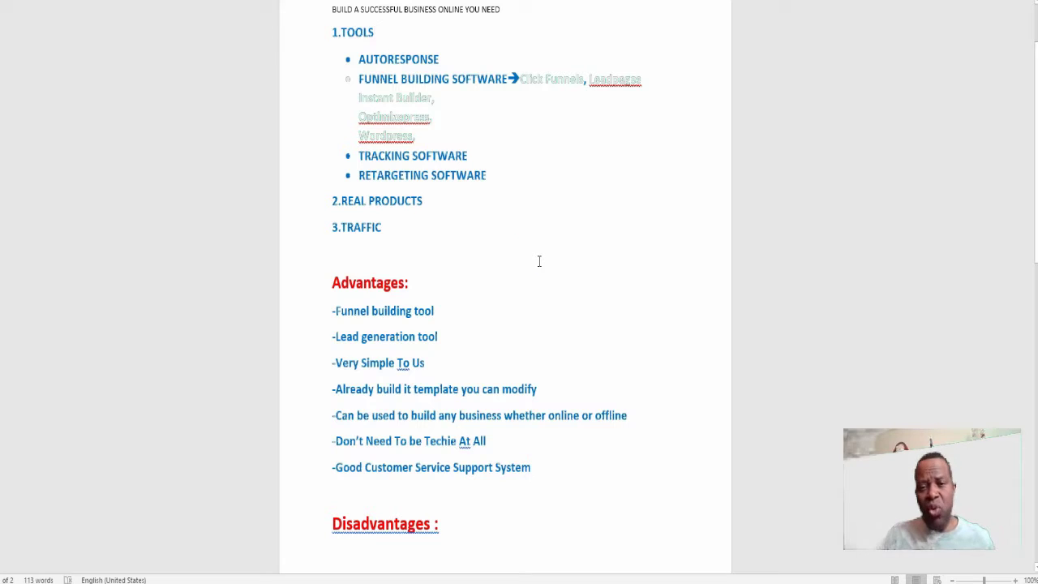
scroll(559, 252, down, 3)
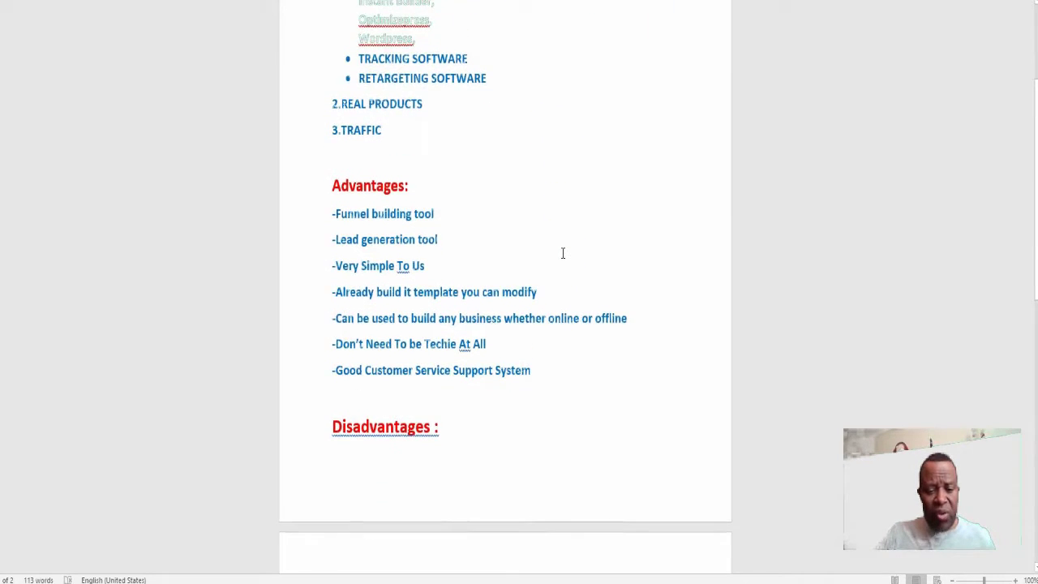
scroll(562, 254, down, 6)
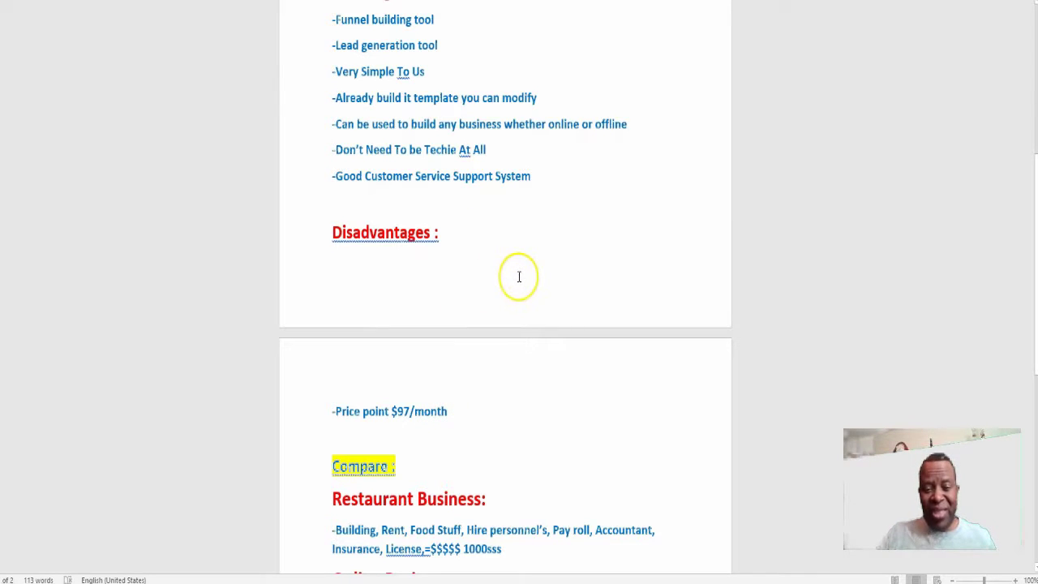
scroll(549, 267, down, 4)
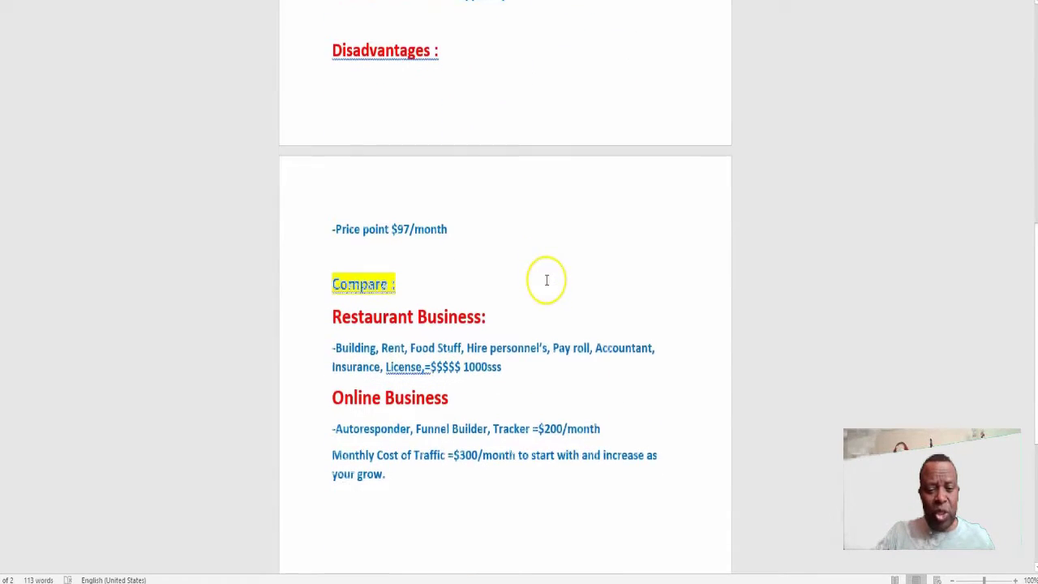
scroll(546, 280, down, 1)
click(315, 270)
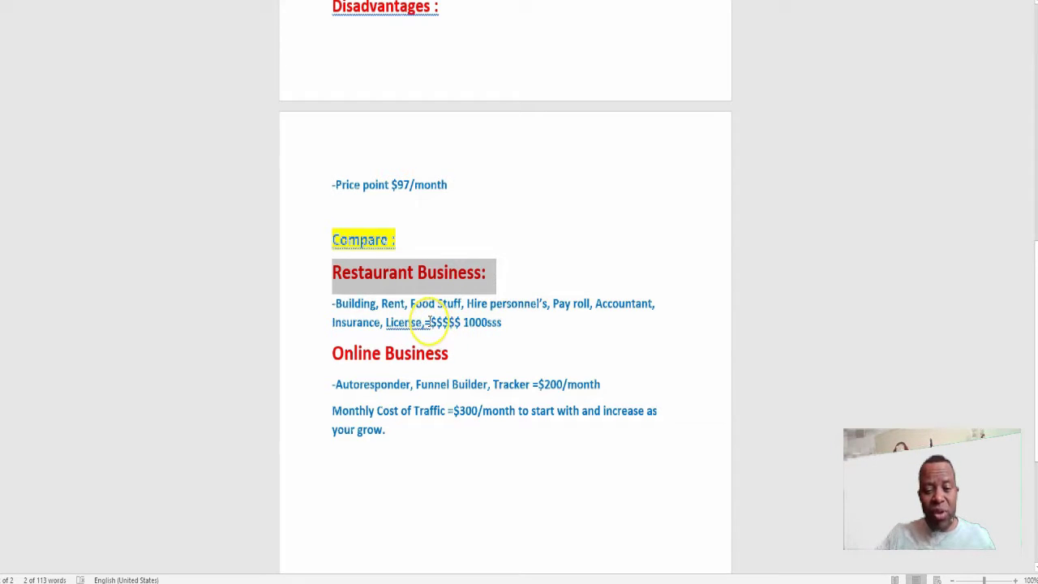
drag(428, 322, 504, 320)
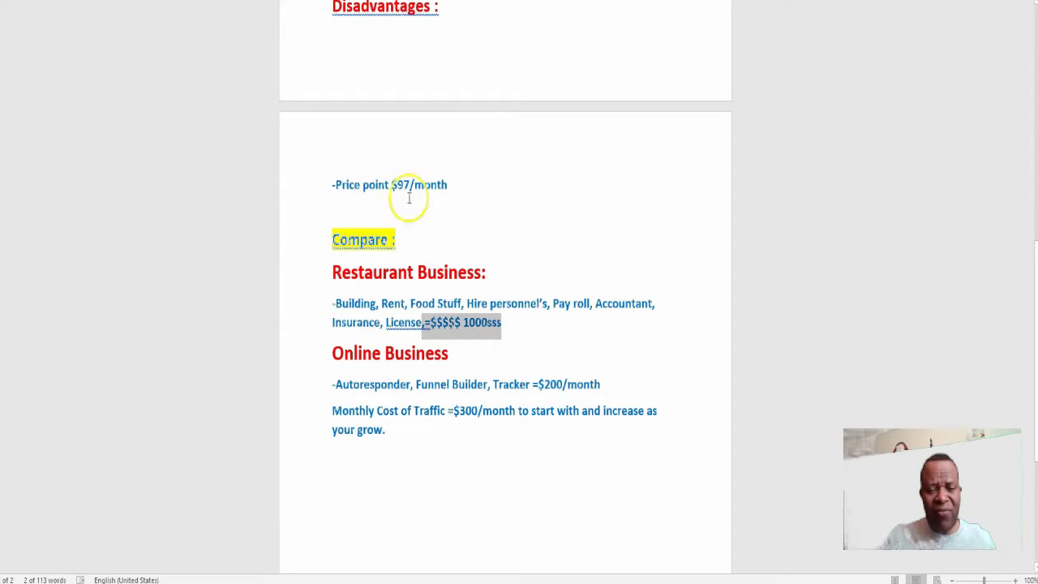
scroll(532, 369, up, 3)
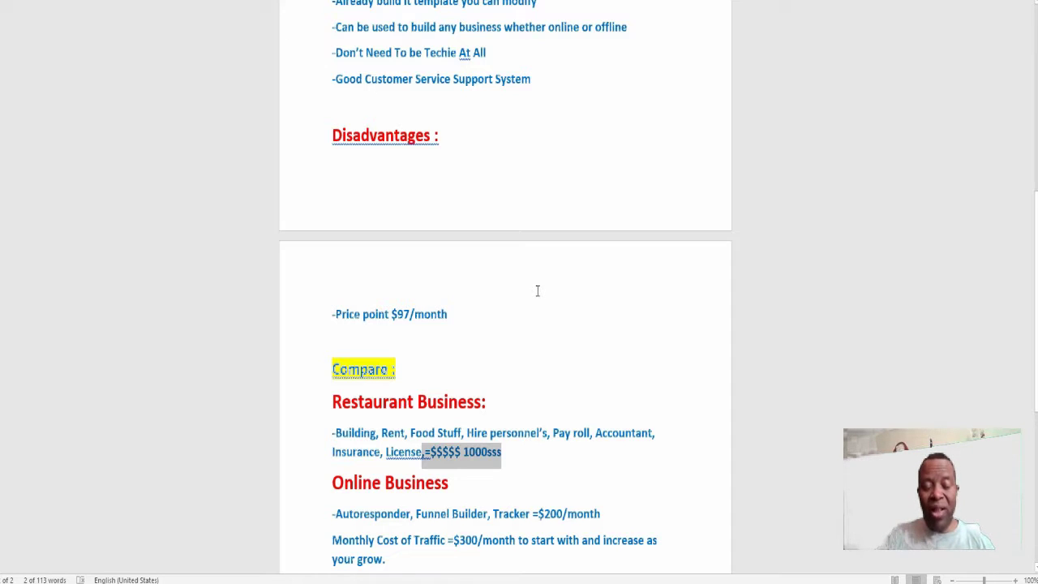
scroll(564, 287, down, 5)
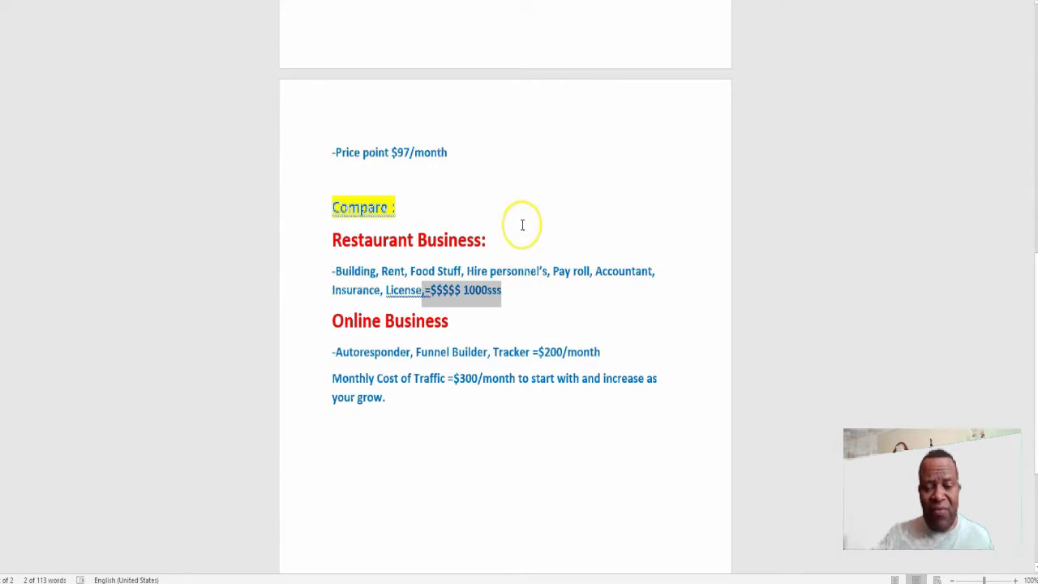
scroll(528, 259, up, 1)
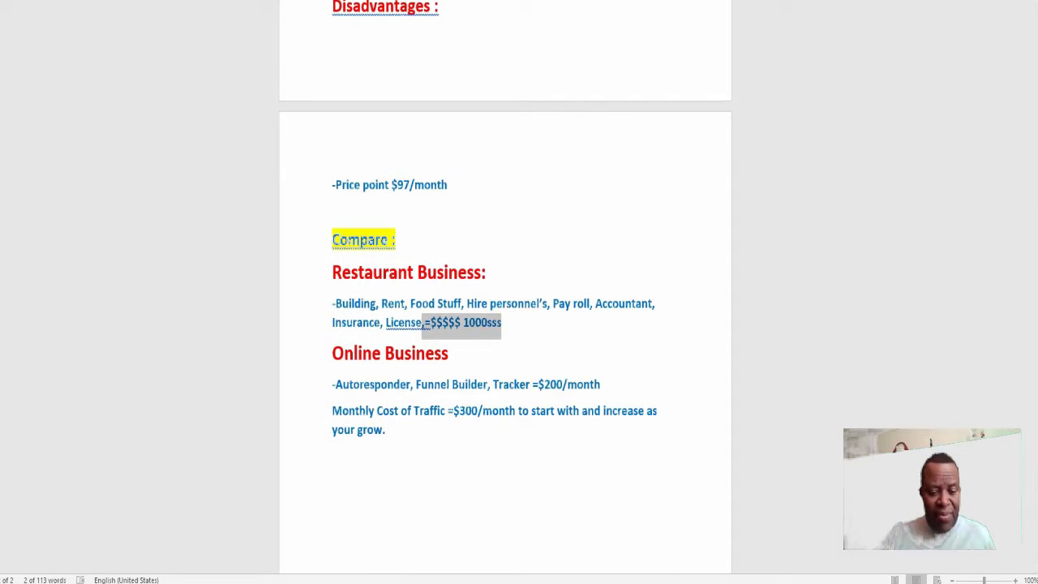
Switch to ClickFunnels in the browser and open The FourPercent Testimonial sales page for editing
click(346, 583)
click(316, 545)
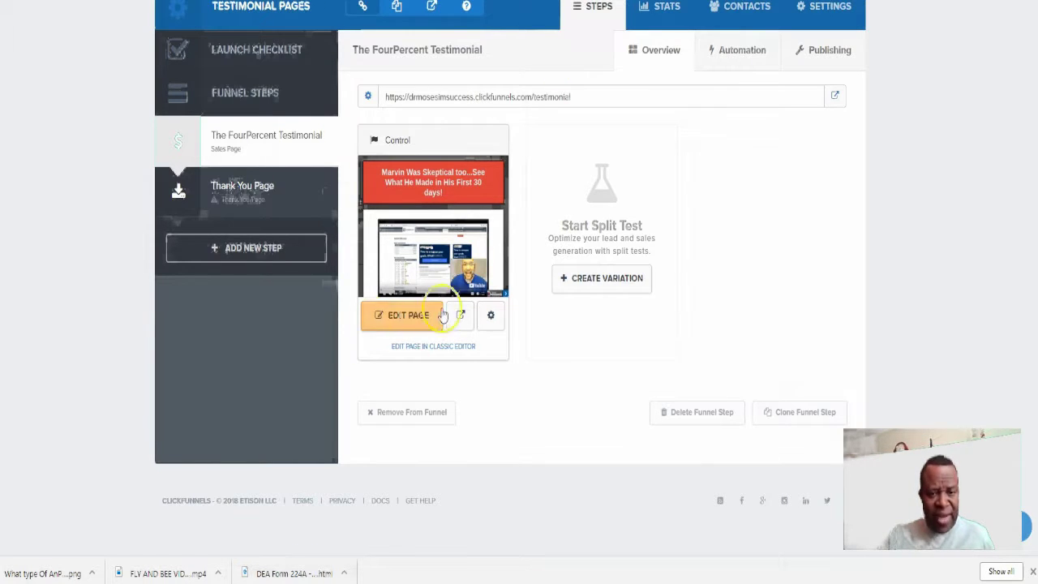
click(667, 6)
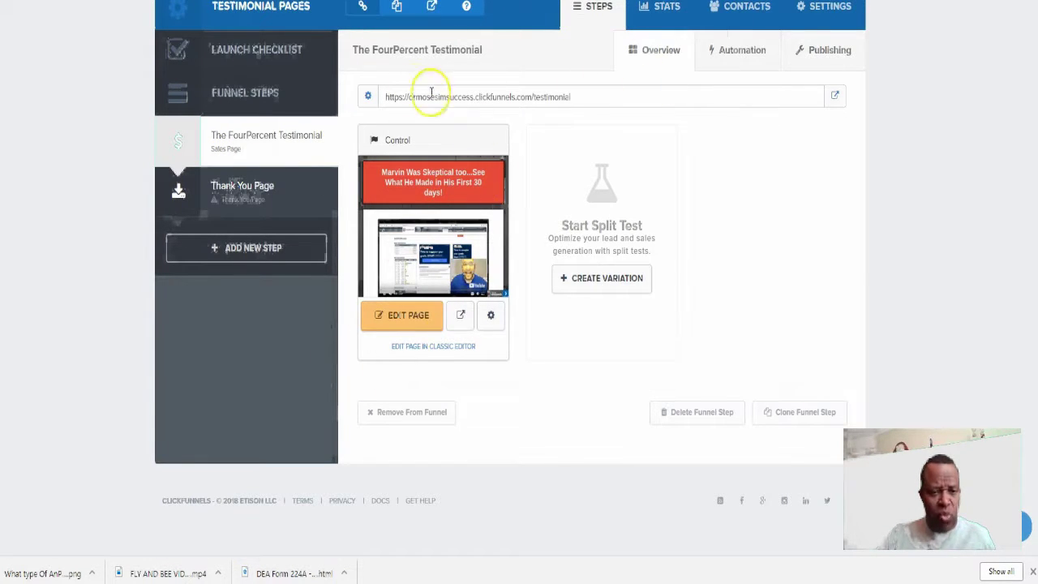
click(400, 316)
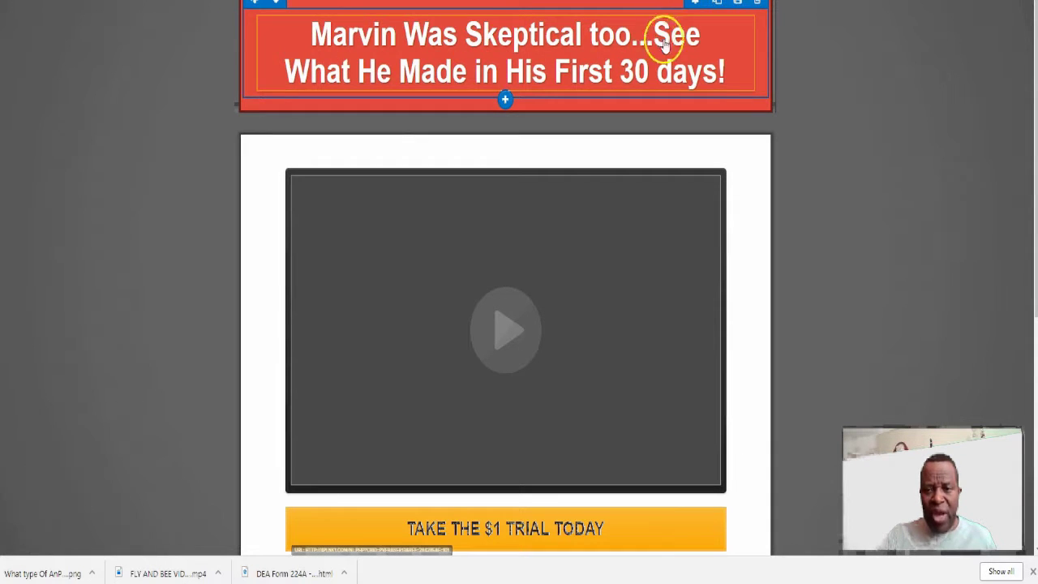
Delete the end of the red headline back to "Was Skeptical t"
click(688, 42)
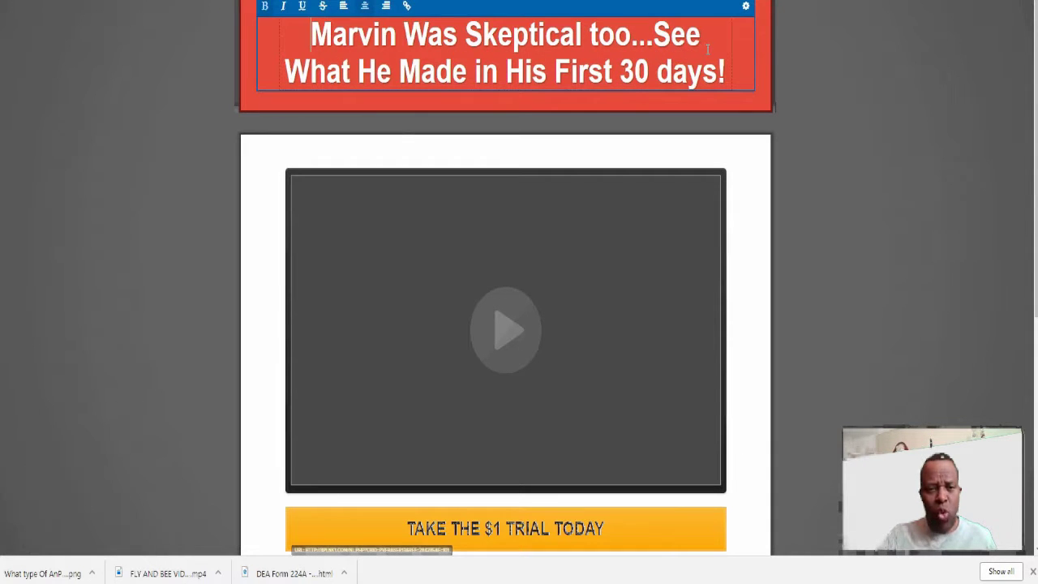
click(380, 70)
click(275, 50)
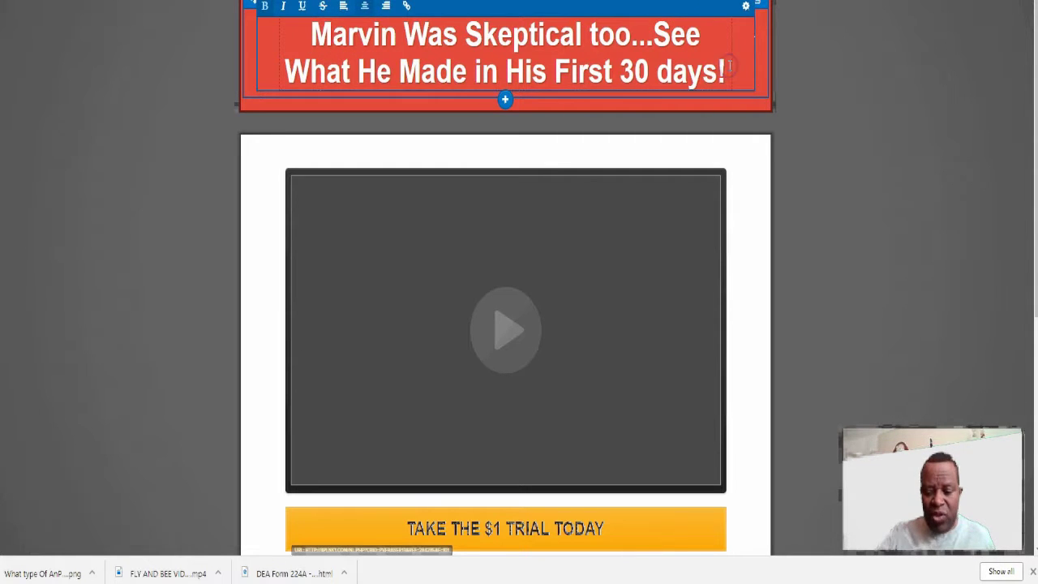
key(BackSpace)
key(BackSpace)
key(BackSpace)
key(BackSpace)
key(BackSpace)
key(BackSpace)
key(BackSpace)
key(BackSpace)
key(BackSpace)
key(BackSpace)
key(BackSpace)
key(BackSpace)
key(BackSpace)
key(BackSpace)
key(BackSpace)
key(BackSpace)
key(BackSpace)
key(BackSpace)
key(BackSpace)
key(BackSpace)
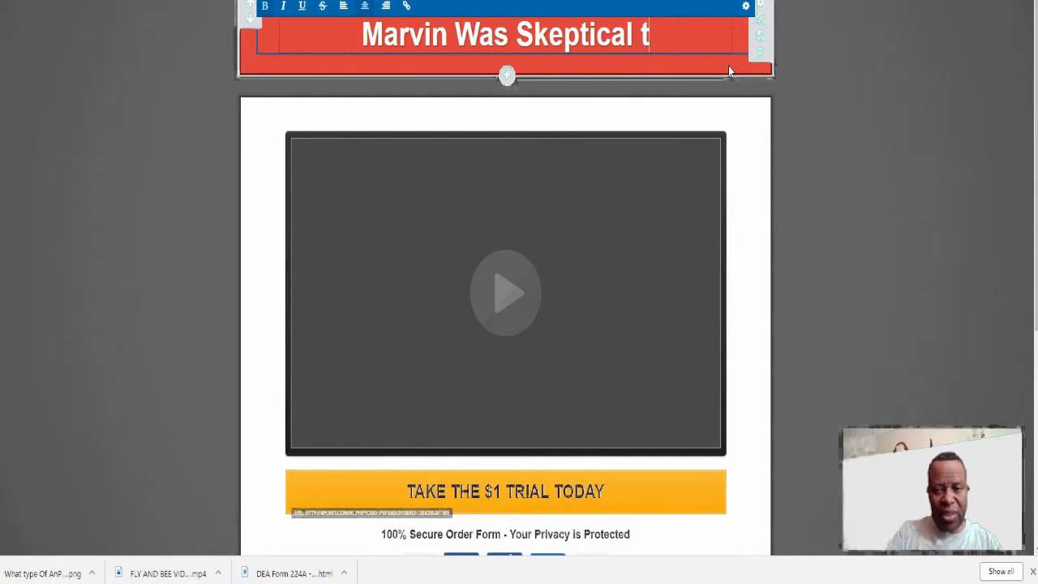
Complete the red headline so it ends with "Was Skeptical too..But he Was Able To Generate sales."
text(0)
key(BackSpace)
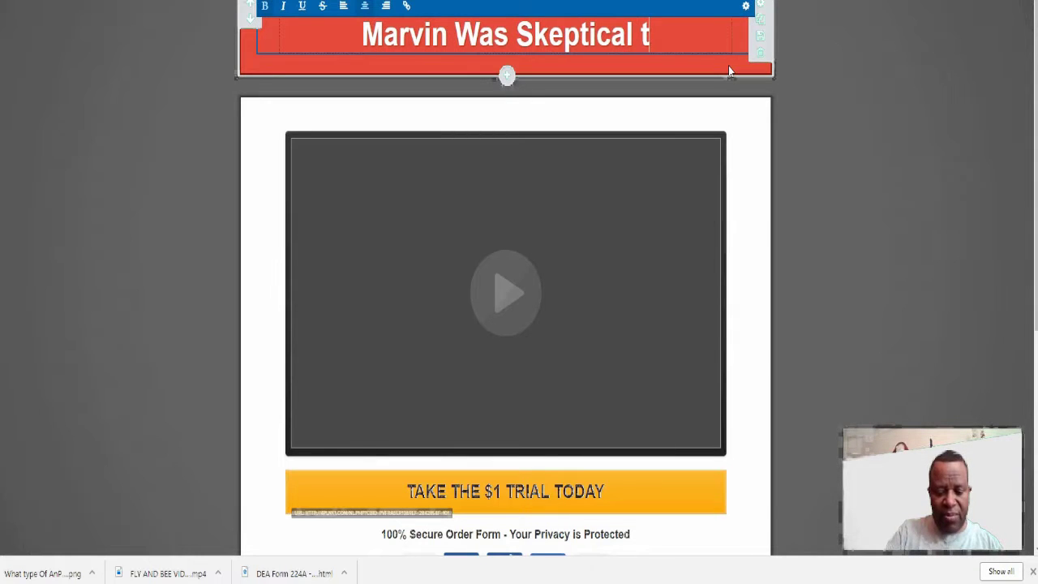
text(oo..)
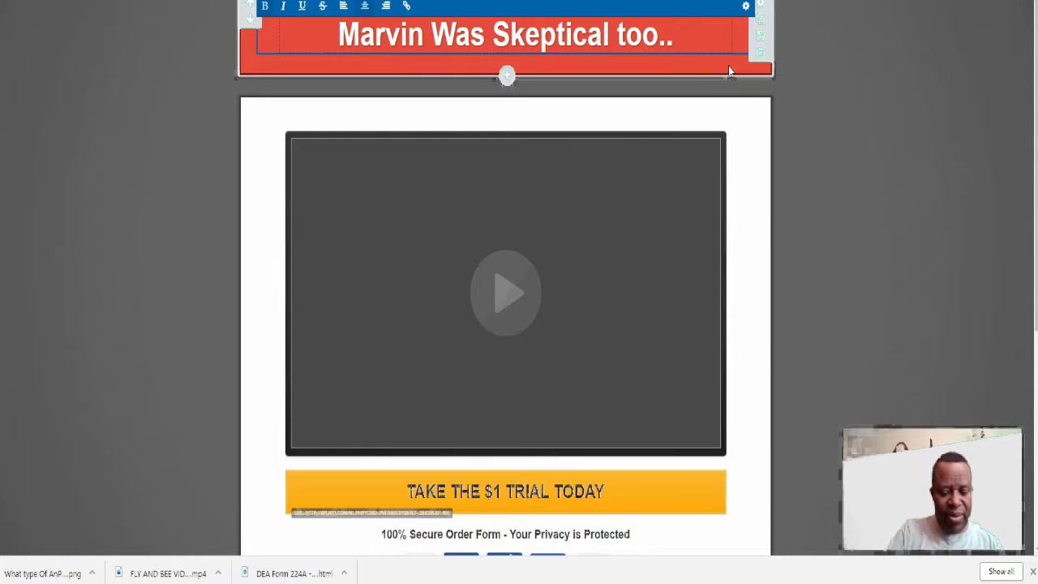
text(But he W)
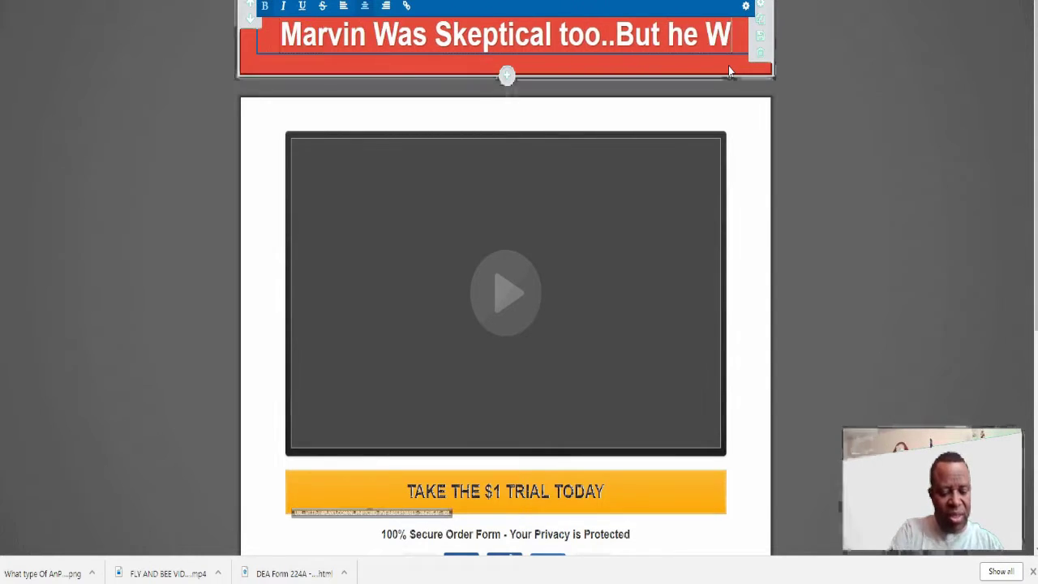
text(as Ab)
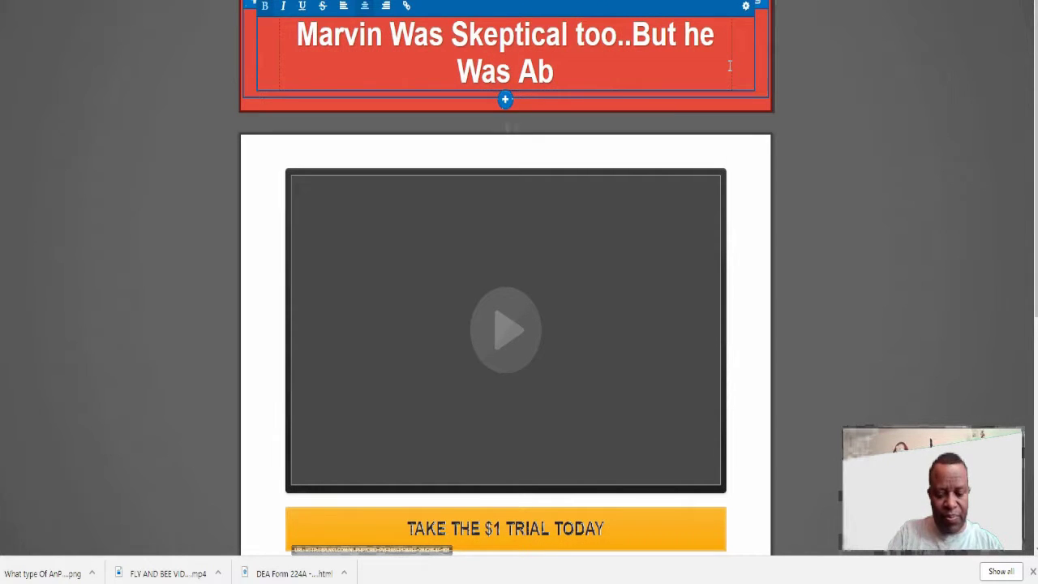
text(le To )
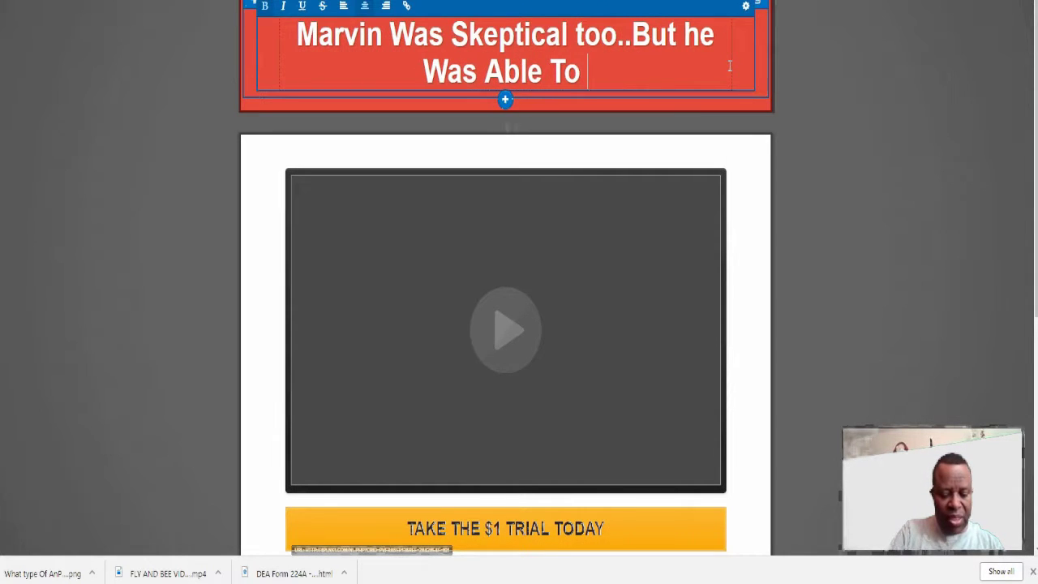
text(Geberate)
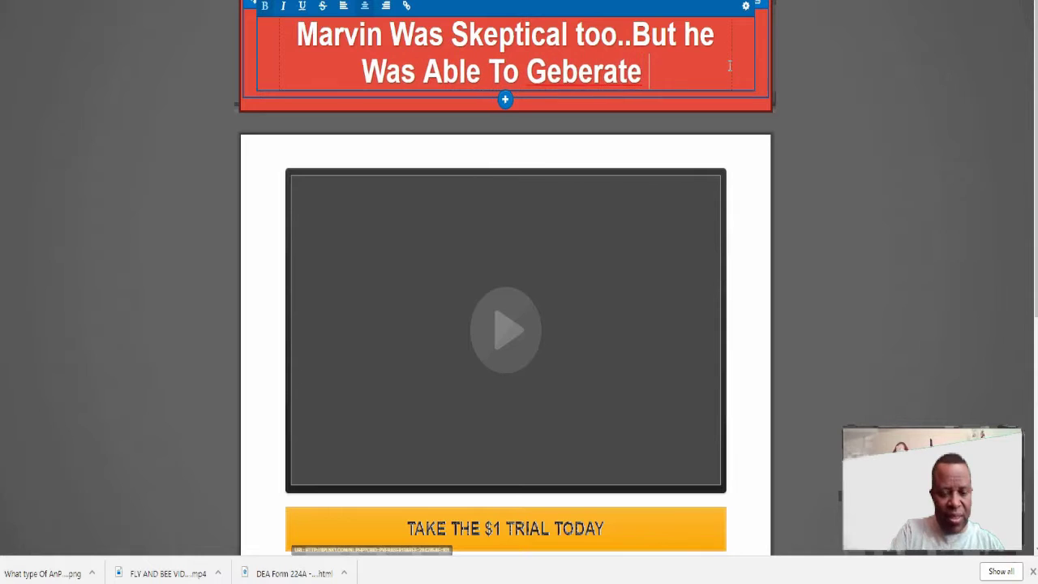
key(BackSpace)
key(BackSpace)
key(BackSpace)
key(BackSpace)
key(BackSpace)
key(BackSpace)
key(BackSpace)
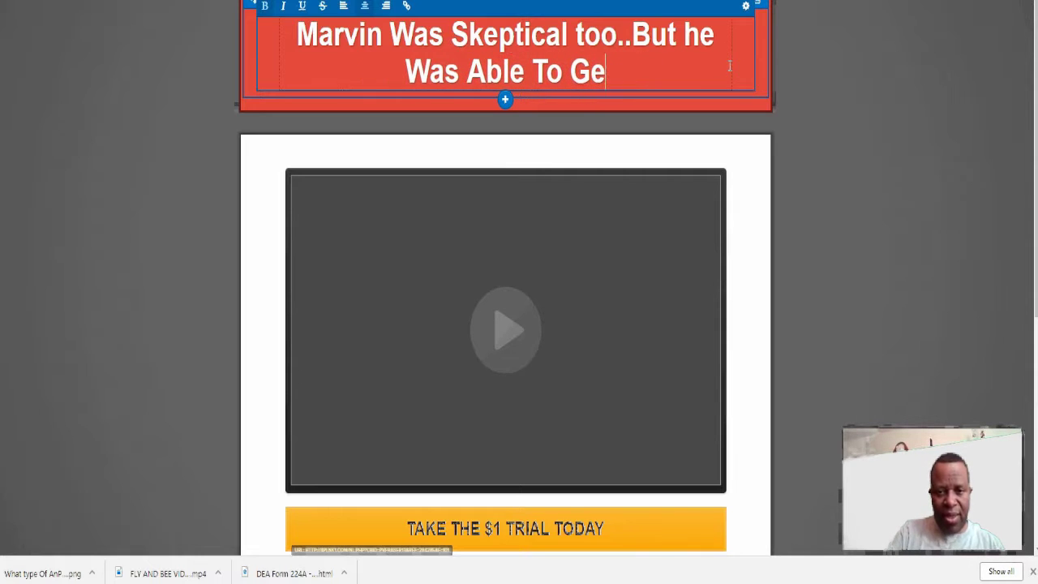
text(ne)
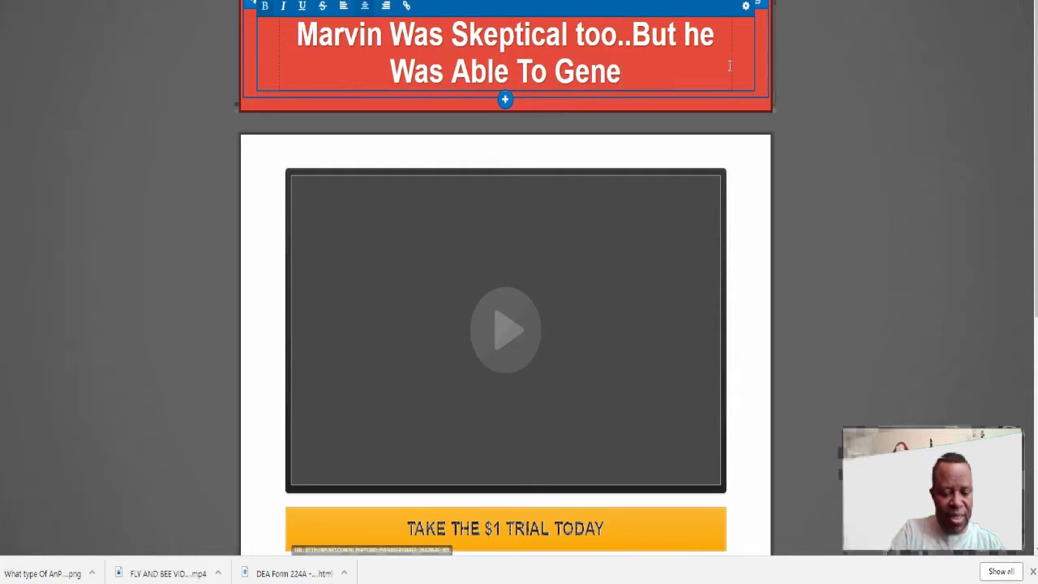
text(rate sales)
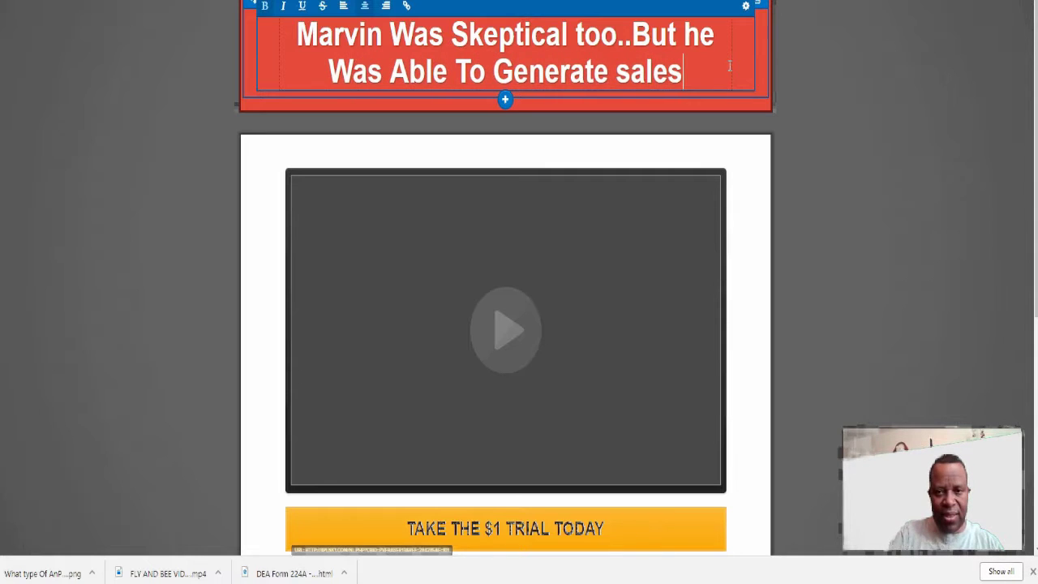
text(.)
click(821, 75)
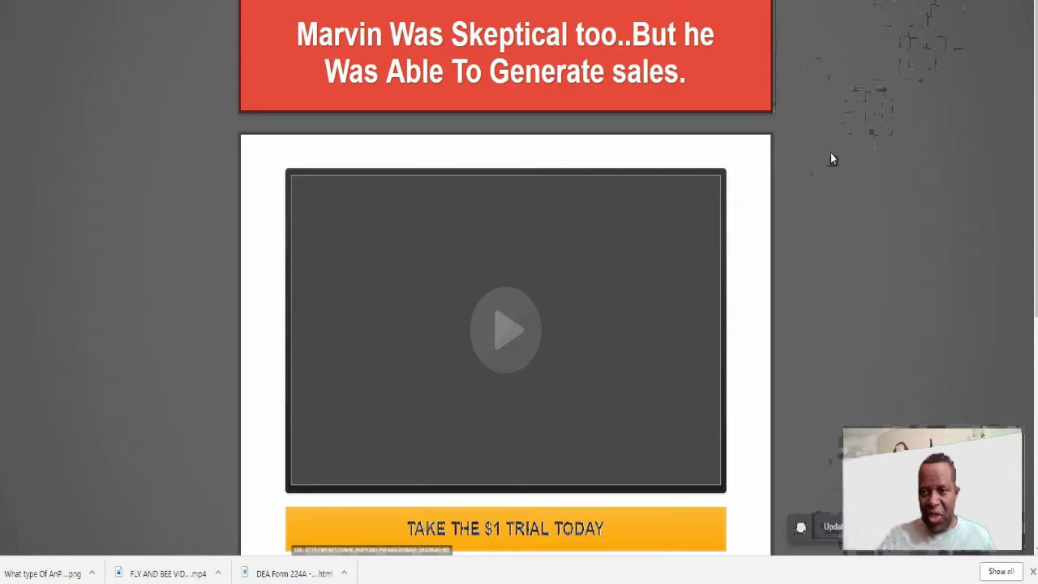
Try yellow as the red headline's text color in its settings, set it back to white and close the settings
mouse_move(747, 76)
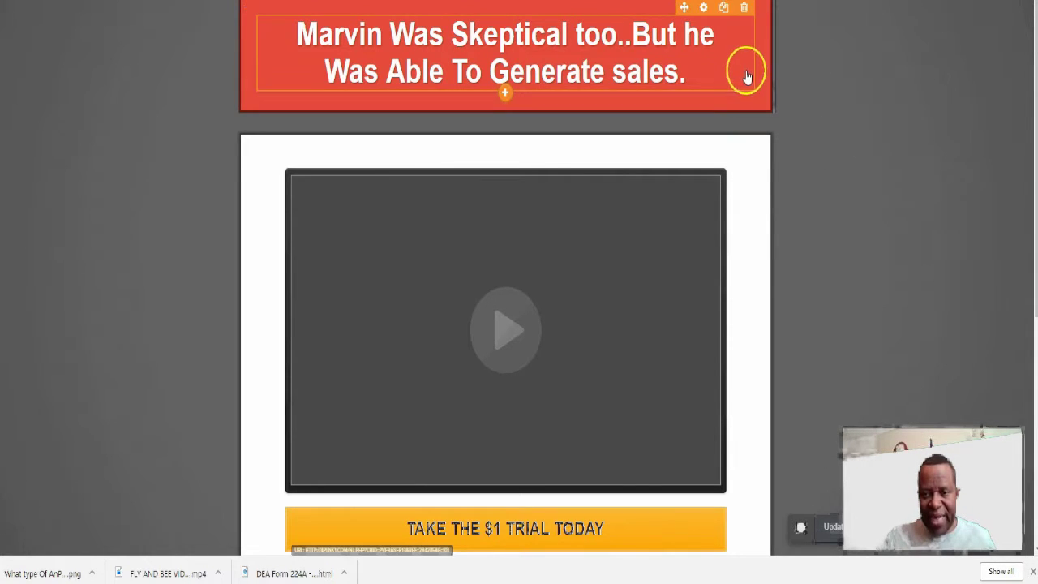
click(704, 8)
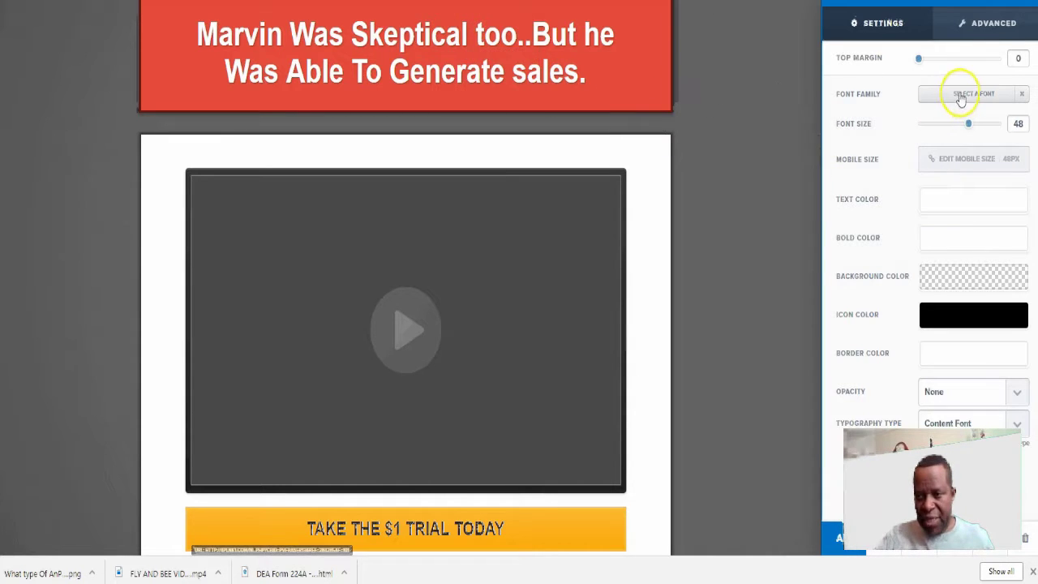
mouse_move(919, 58)
mouse_down()
mouse_move(949, 59)
mouse_move(905, 71)
mouse_up()
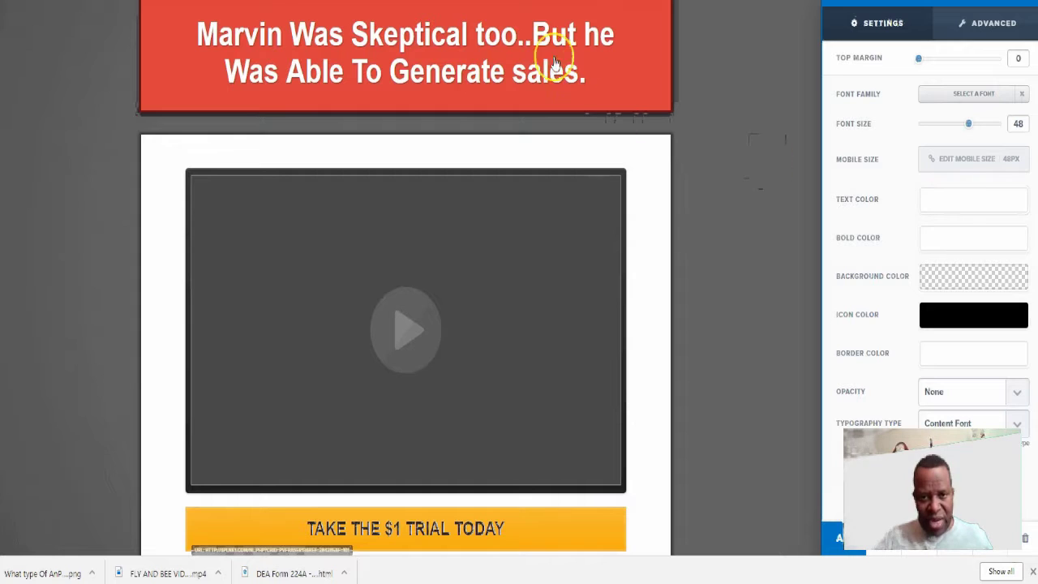
click(940, 202)
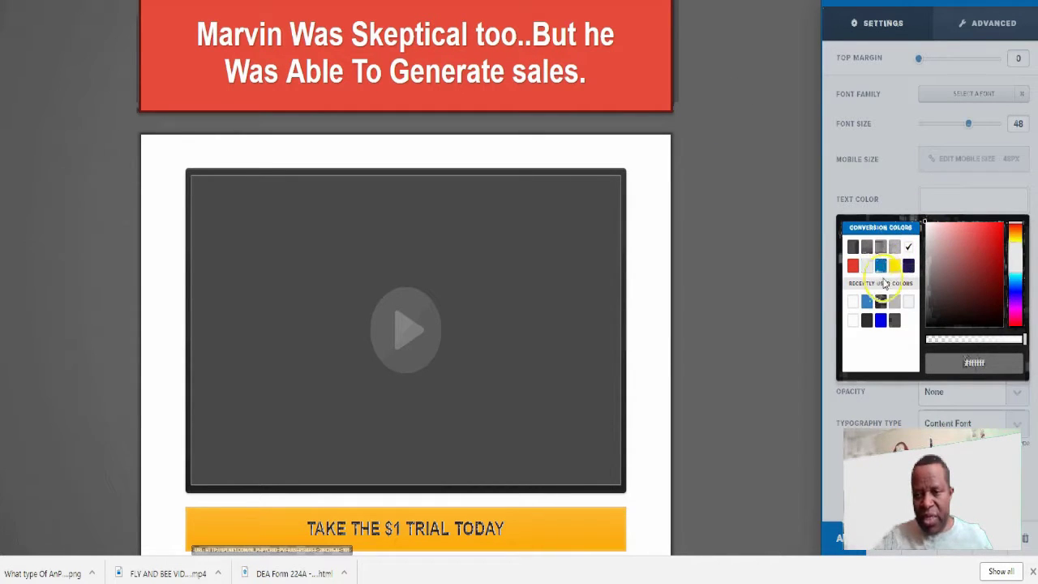
click(895, 266)
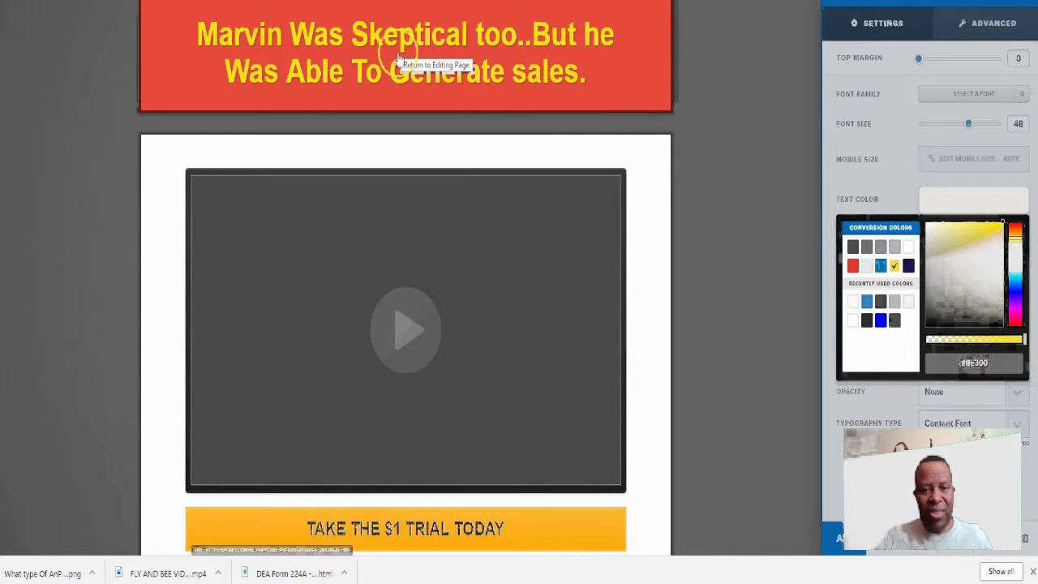
click(909, 247)
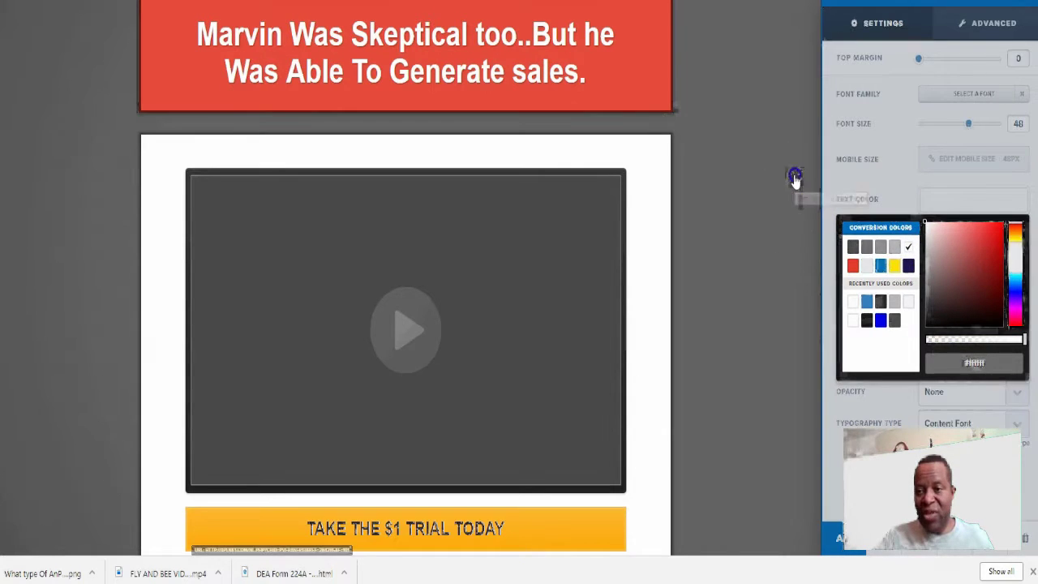
click(794, 177)
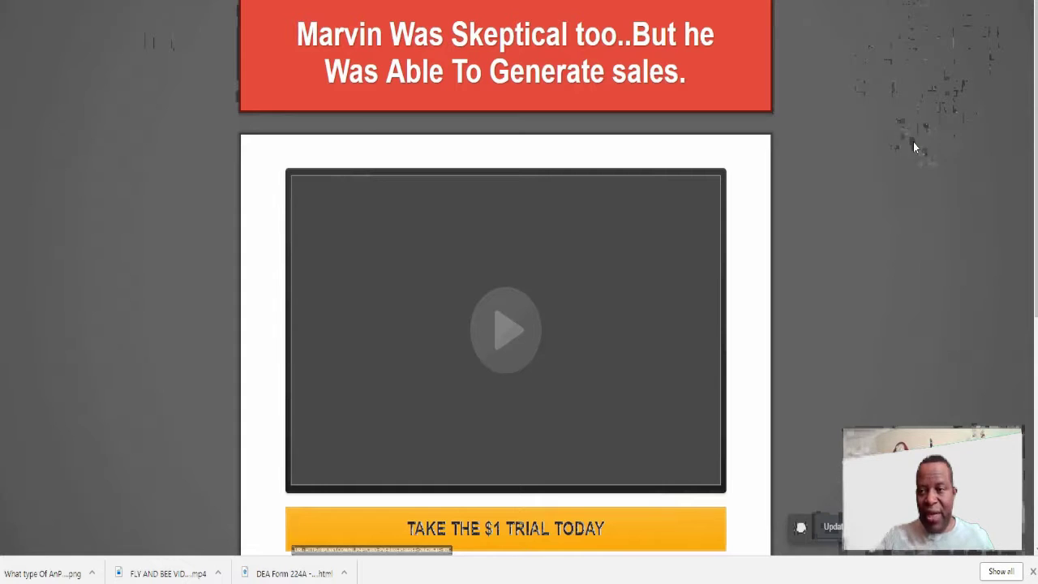
Inspect the video element's settings, highlight its YouTube URL, and look over the order button and testimonials below the video
scroll(879, 132, down, 3)
scroll(693, 285, up, 3)
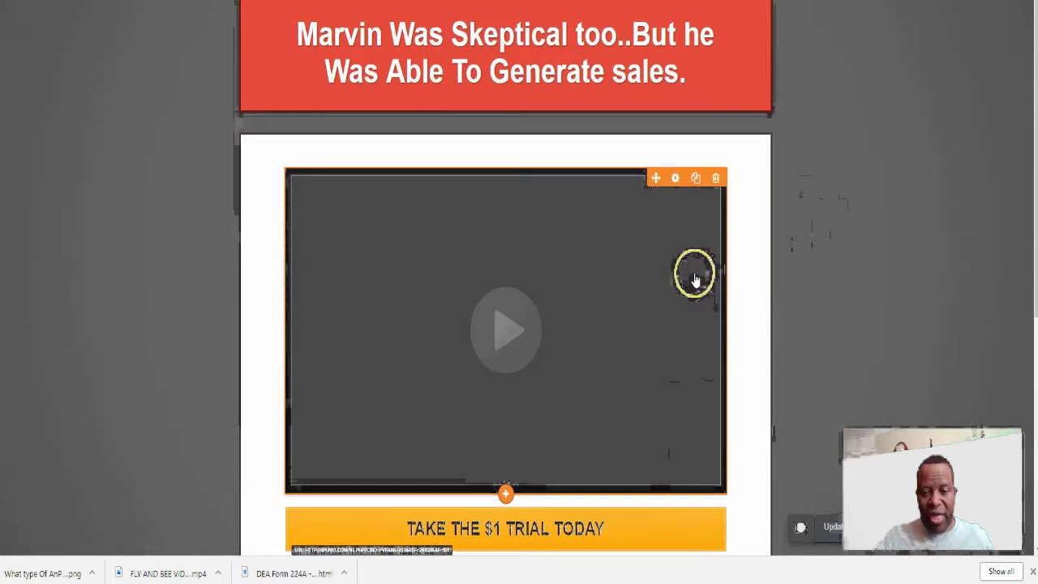
click(675, 179)
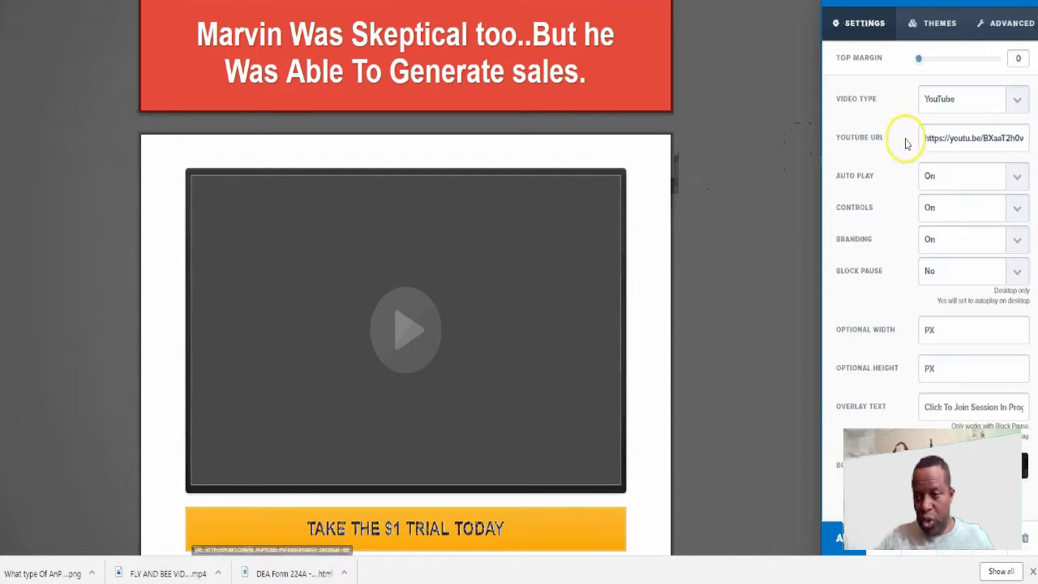
triple_click(924, 138)
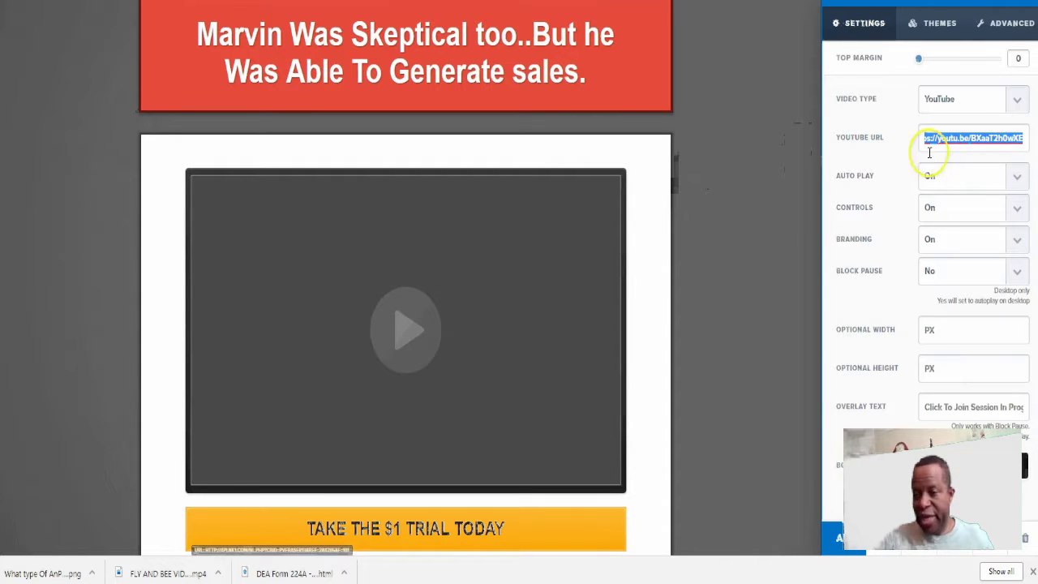
click(781, 201)
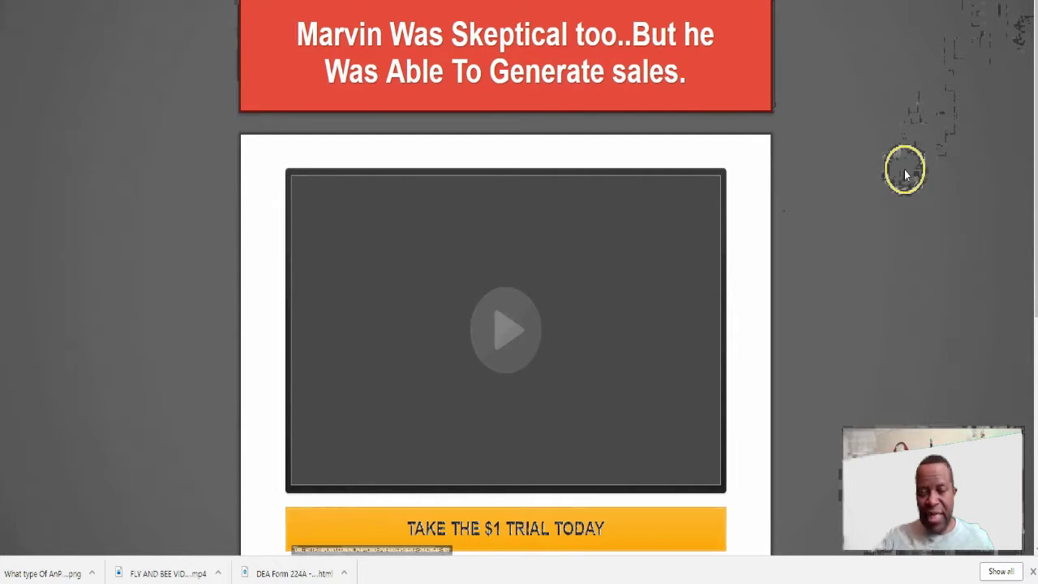
scroll(799, 191, down, 3)
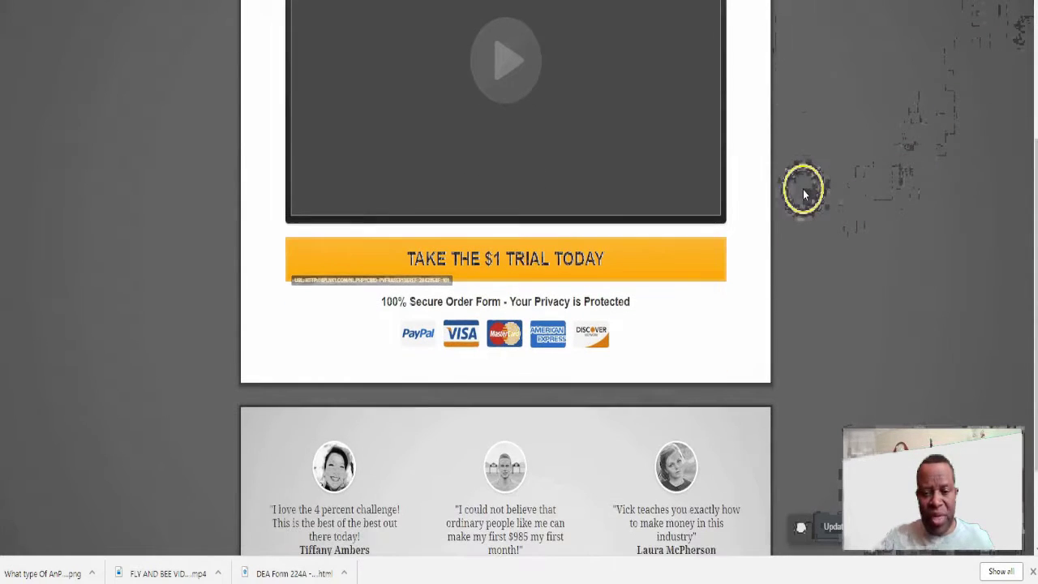
scroll(813, 197, up, 3)
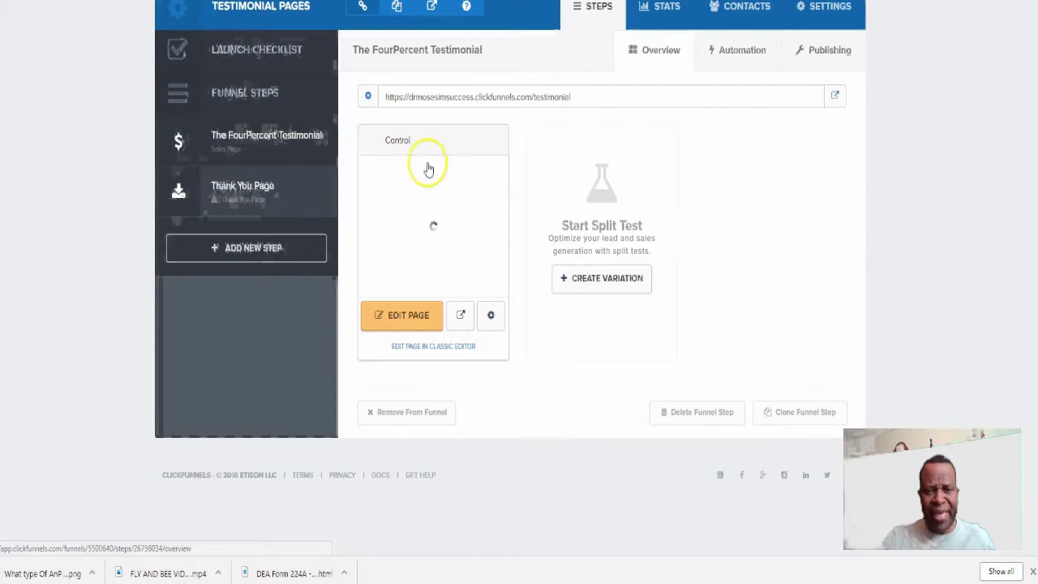
Browse the ClickFunnels marketplace's funnel templates, view the certified consultants listing and return to the templates
mouse_move(715, 1)
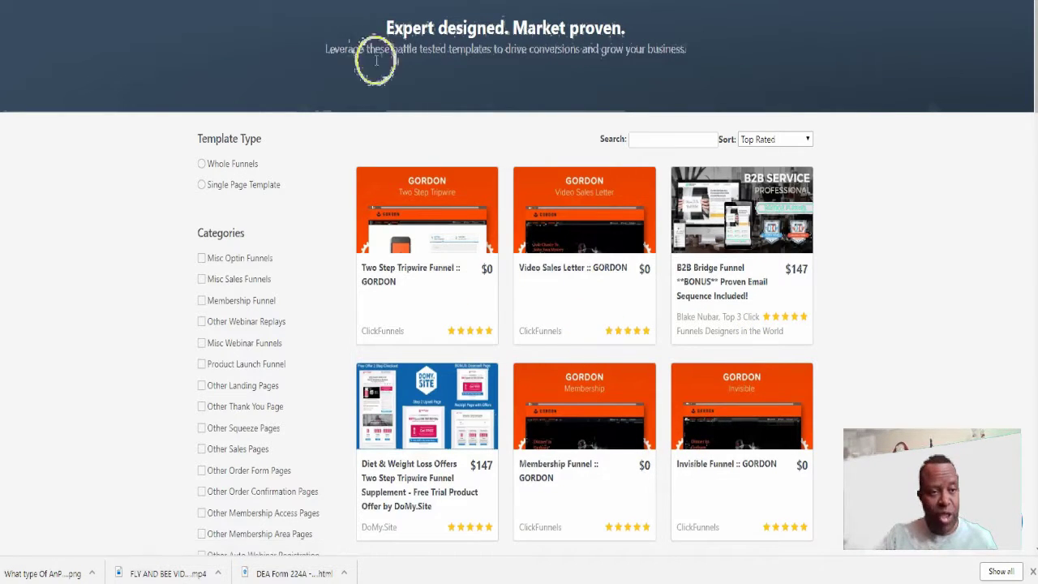
scroll(531, 217, down, 9)
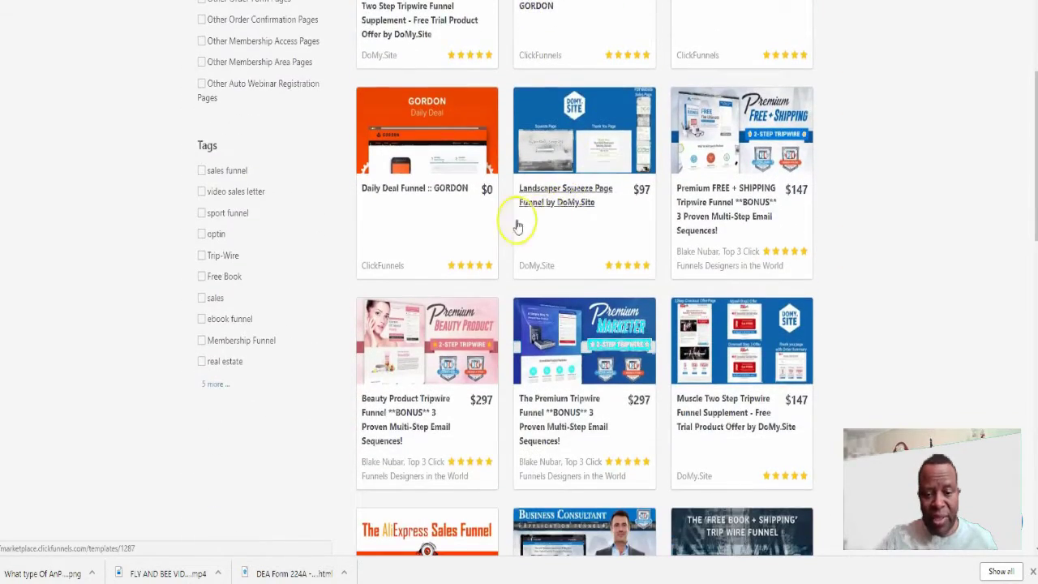
scroll(591, 197, down, 4)
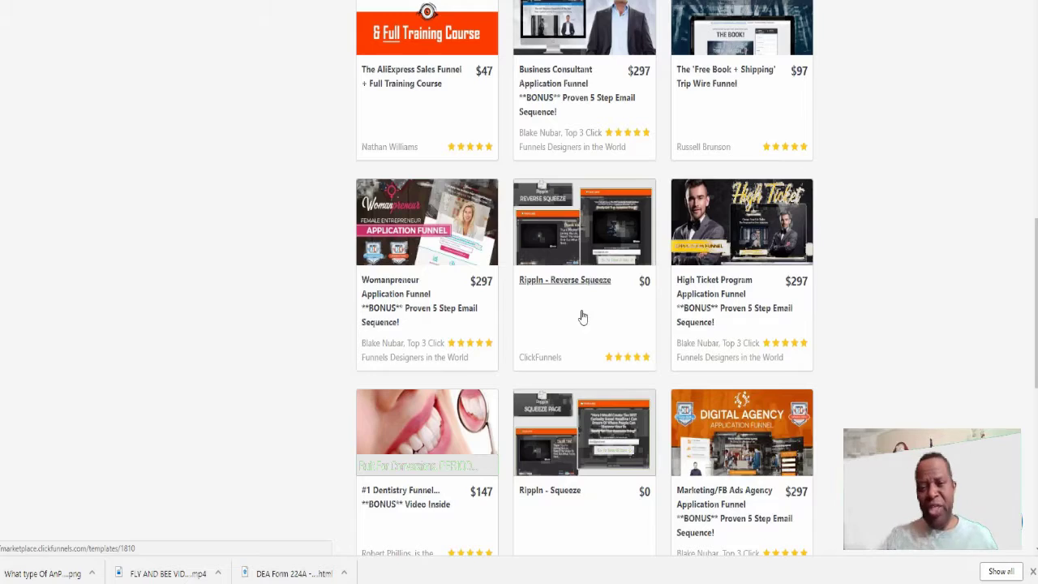
scroll(477, 298, up, 2)
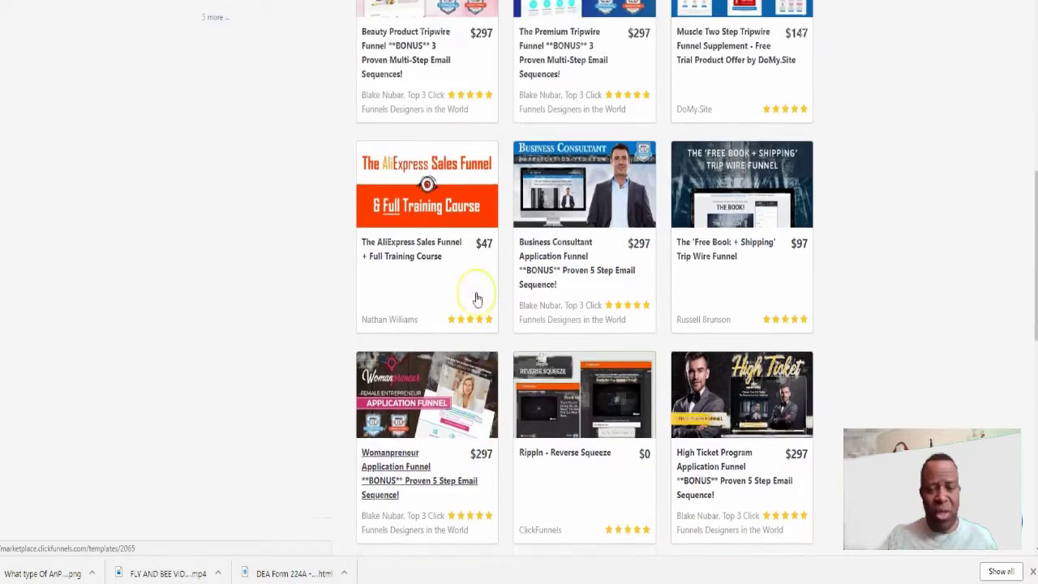
scroll(477, 298, up, 1)
scroll(478, 296, up, 3)
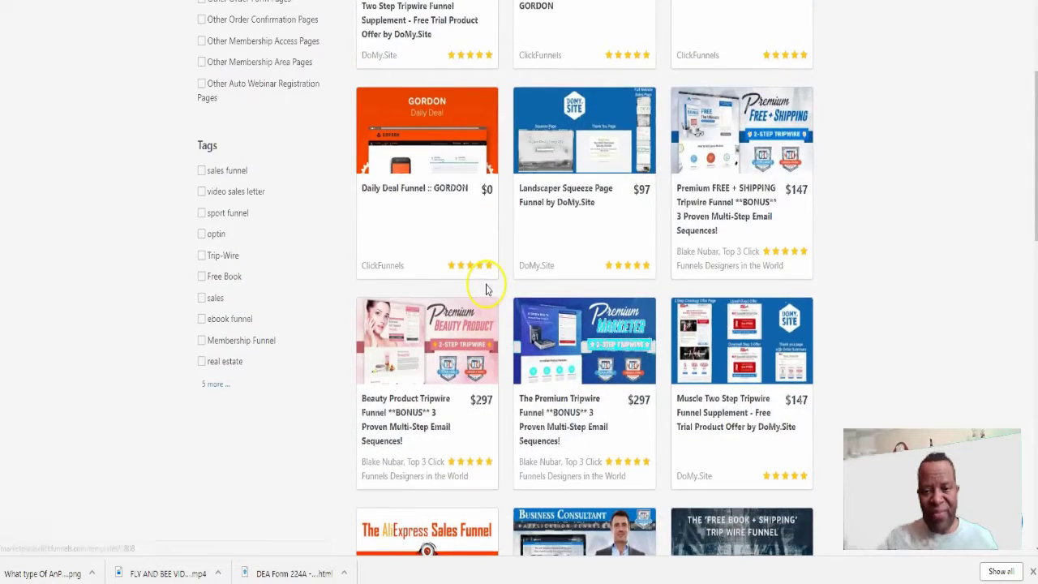
scroll(486, 290, up, 2)
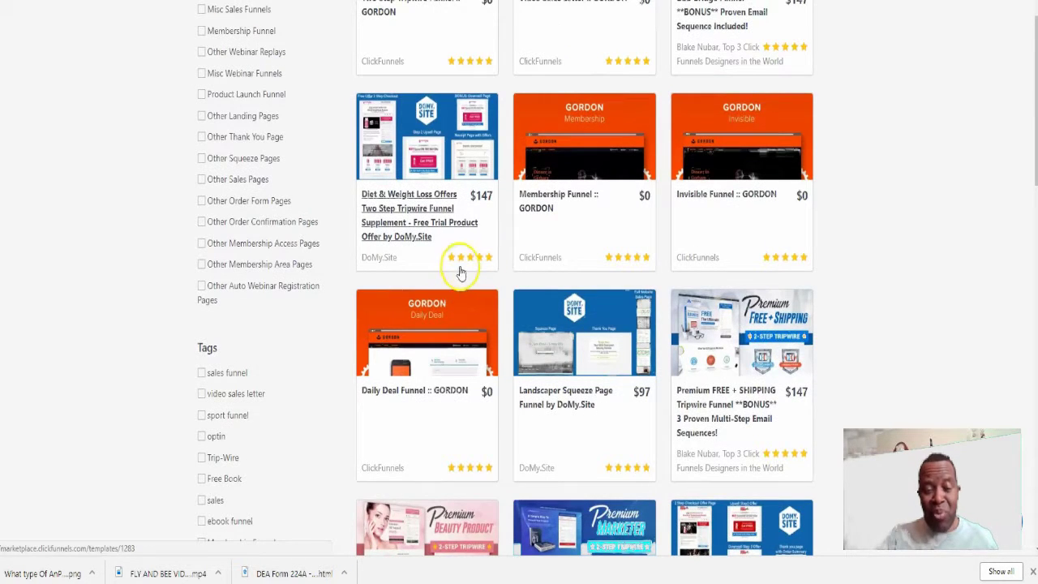
scroll(462, 271, up, 3)
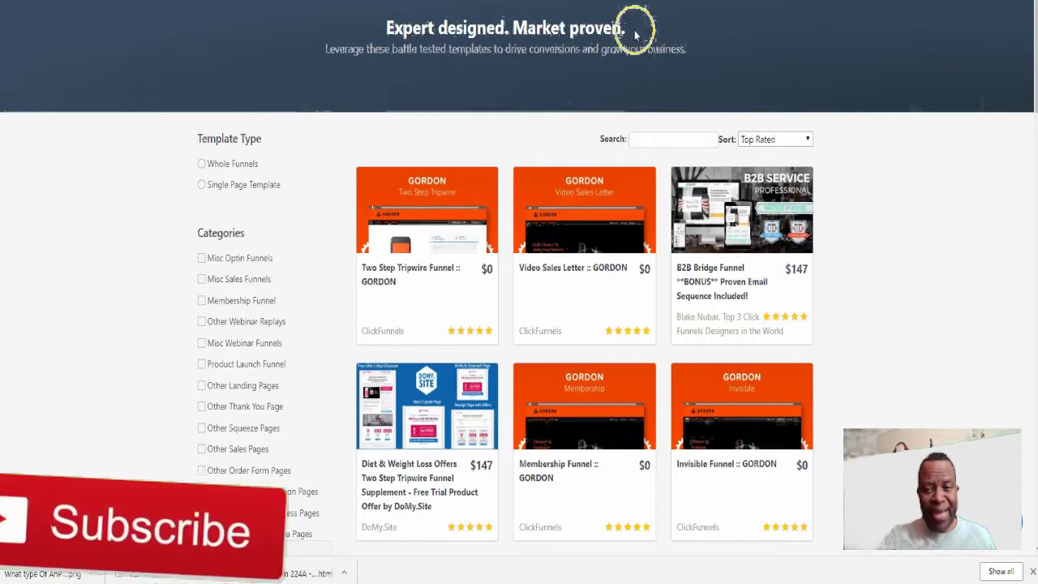
click(609, 71)
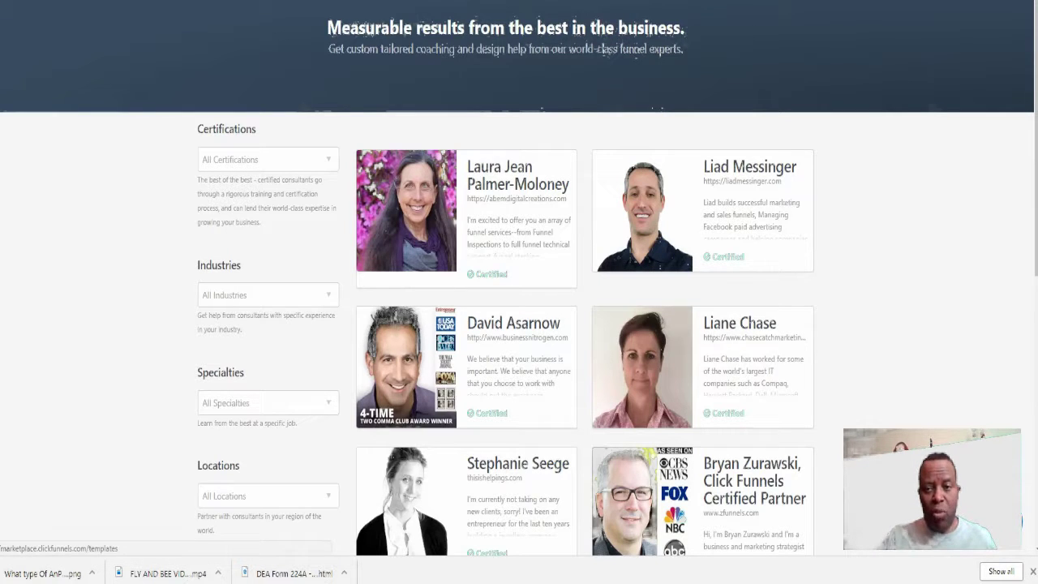
click(541, 100)
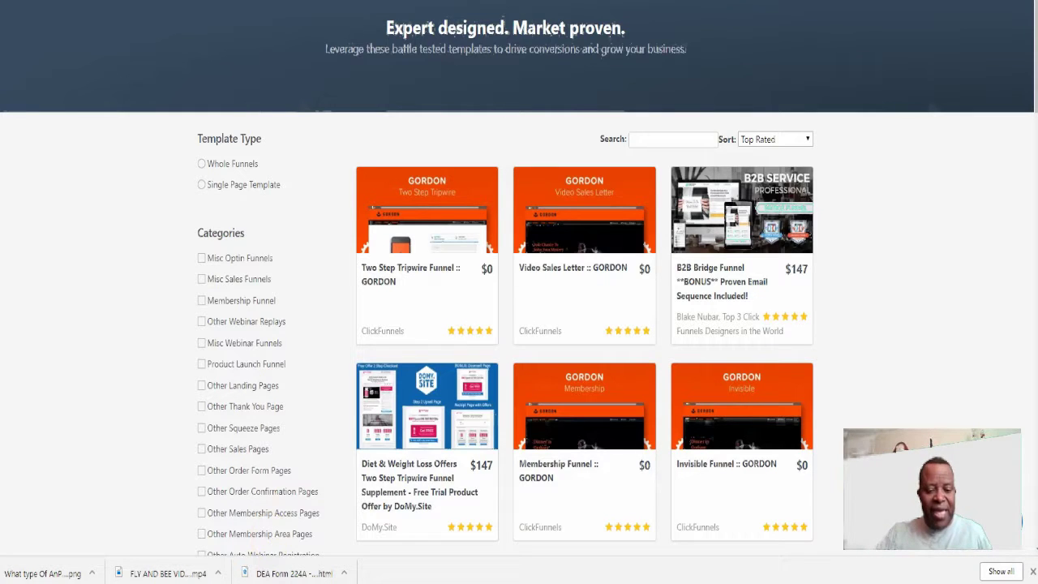
Switch to the Word review document and look it over from the business comparison up to the title and tools list
key(alt+Tab)
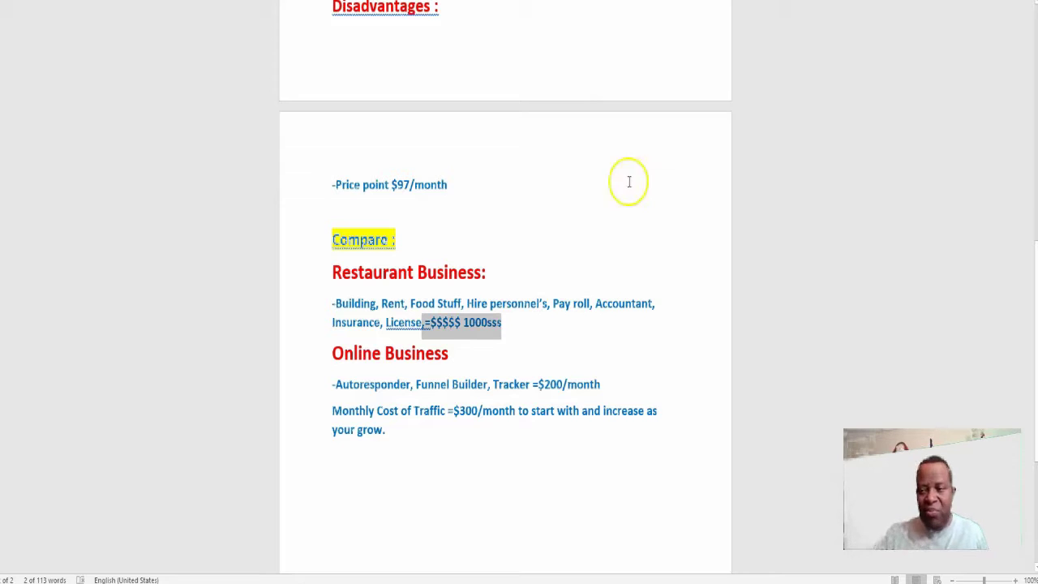
scroll(627, 175, up, 3)
scroll(626, 175, up, 10)
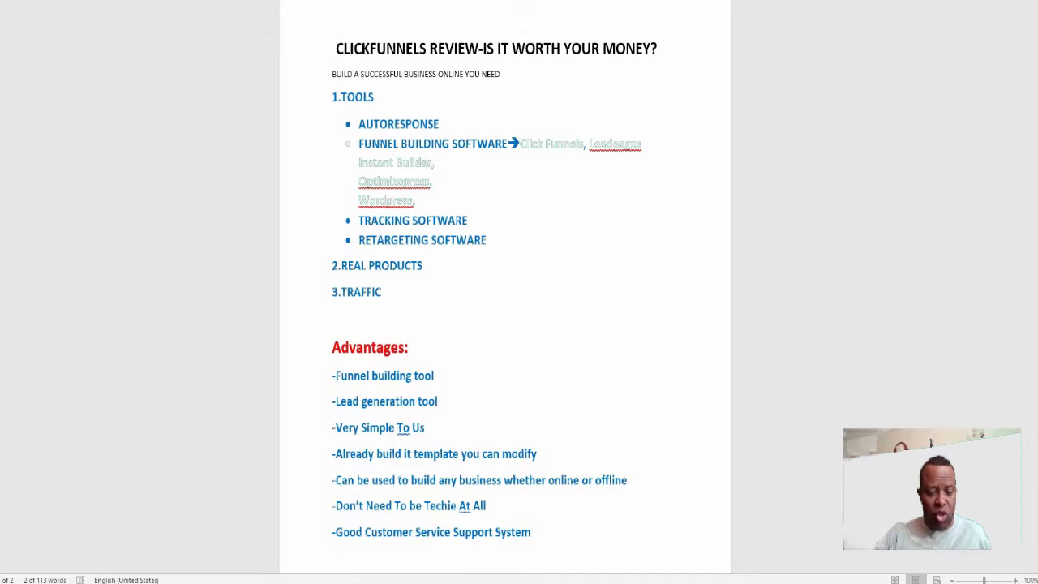
Switch back to ClickFunnels in the browser, open MyMCAFunnel from the funnel list and view its live Optin page
mouse_move(292, 581)
click(321, 560)
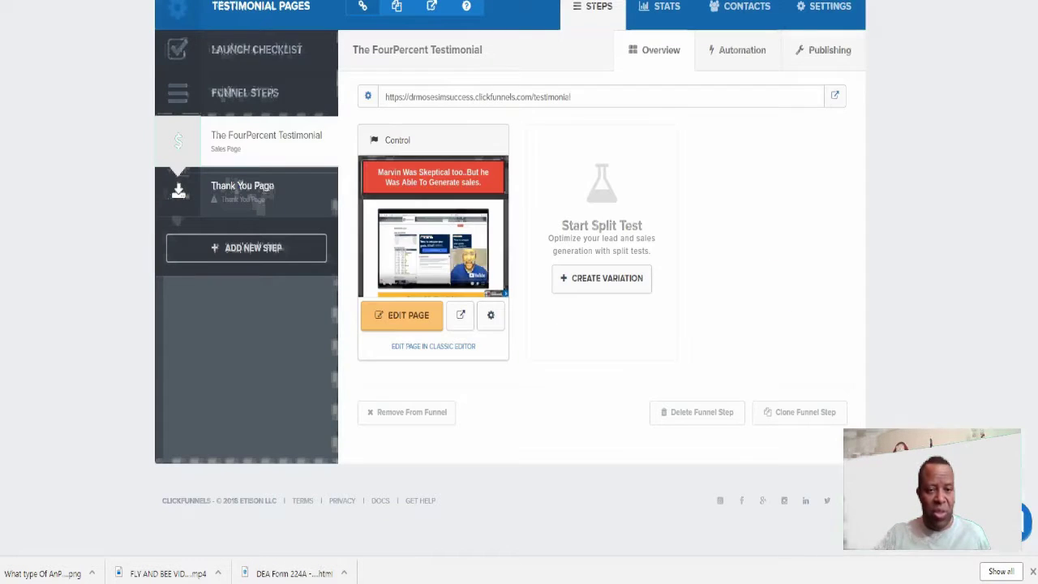
click(715, 85)
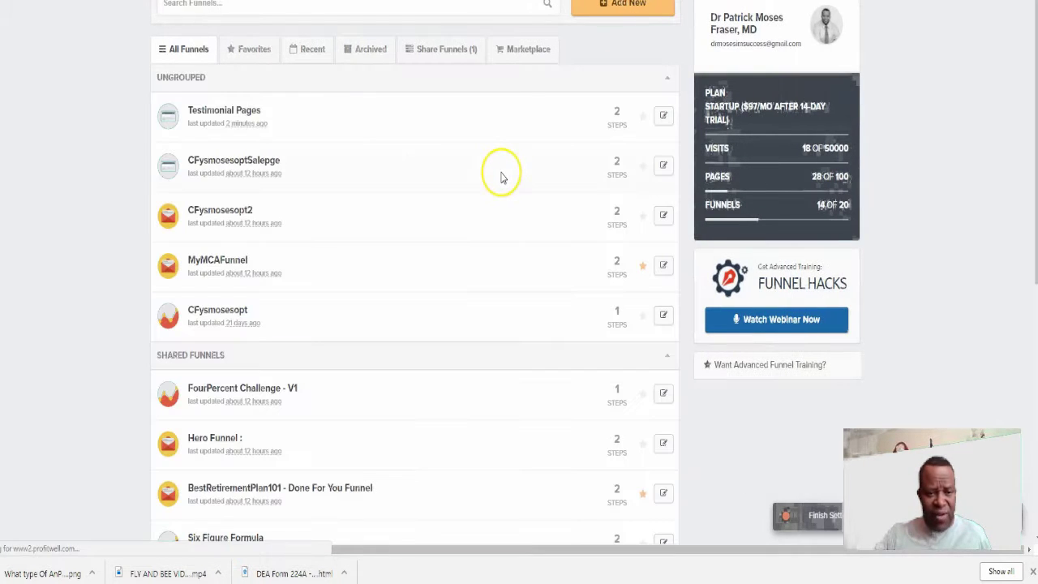
click(213, 261)
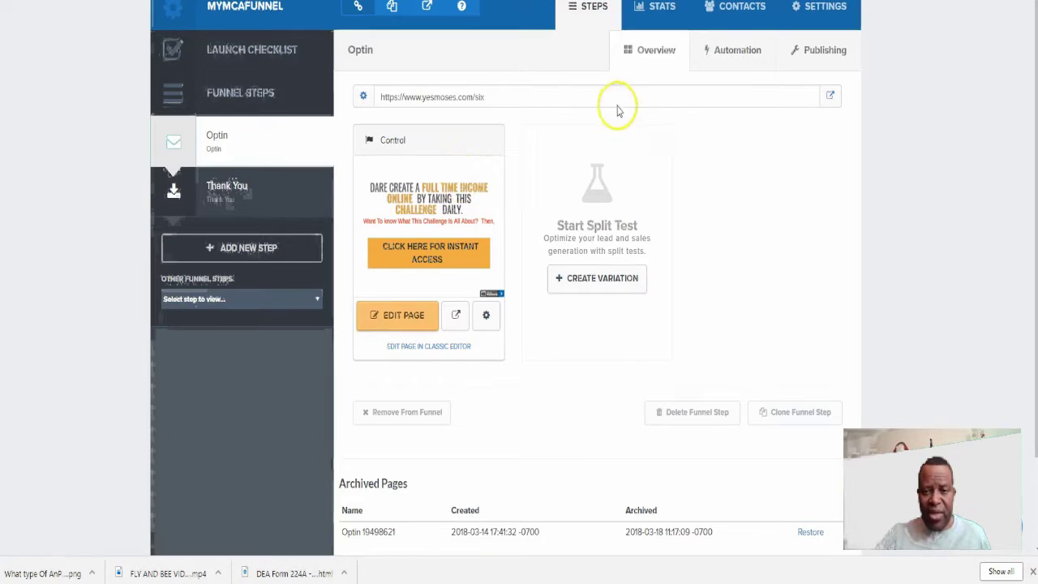
click(830, 95)
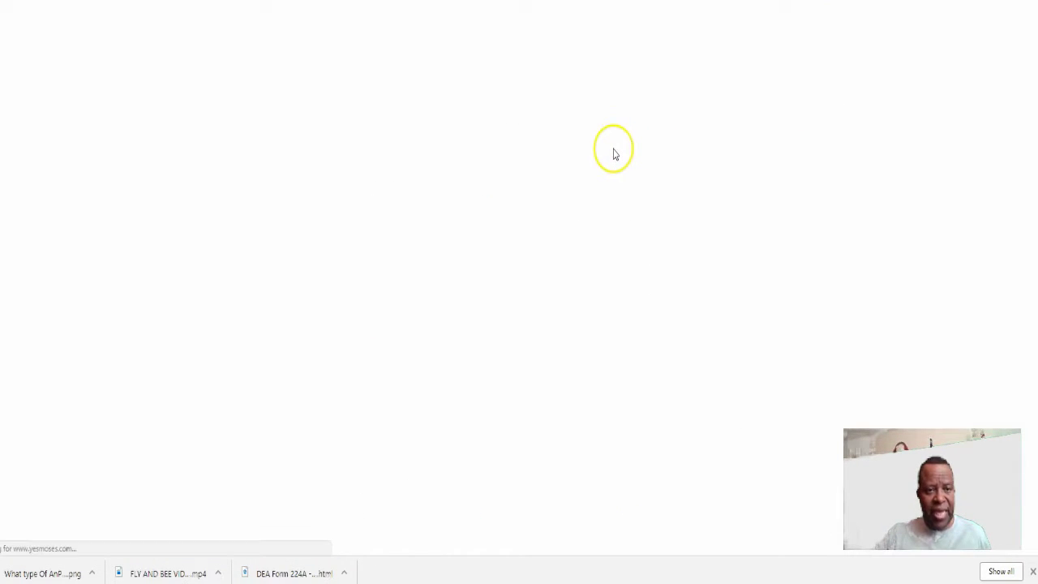